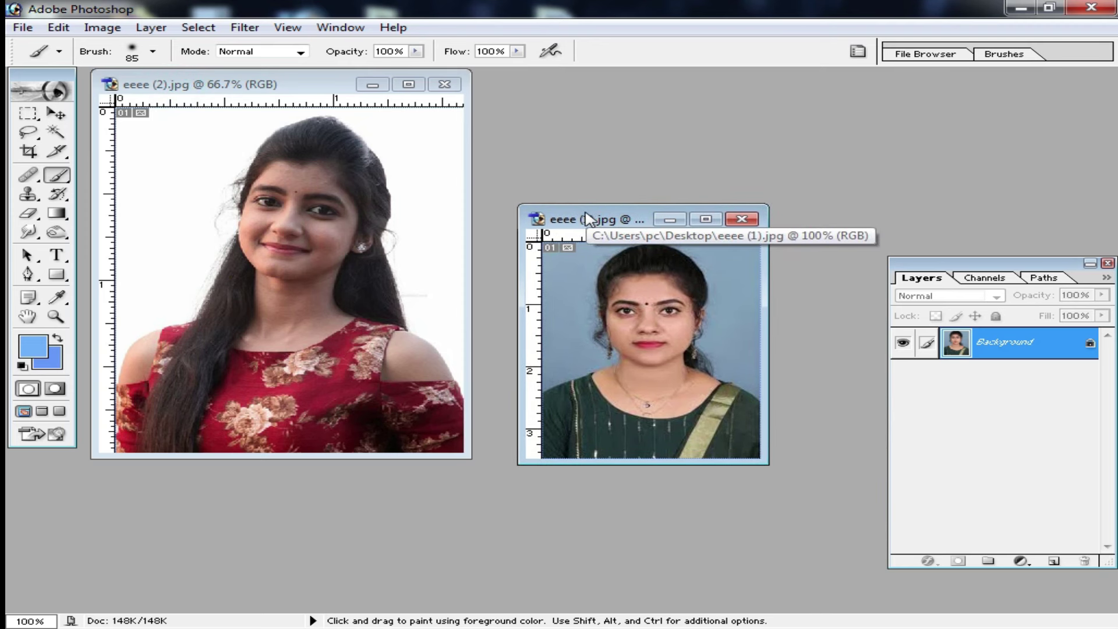
Step: Move eeee (1).jpg up-left, maximize it and fit the whole photo on screen
left_click_drag(609, 221, 514, 185)
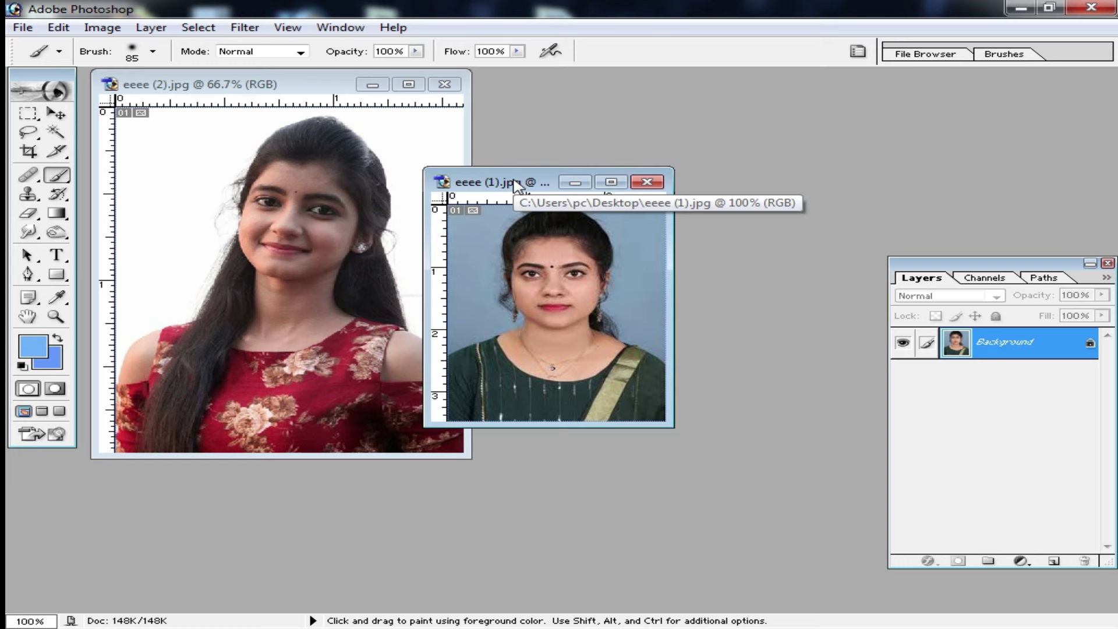
double_click(514, 183)
key("ctrl+0")
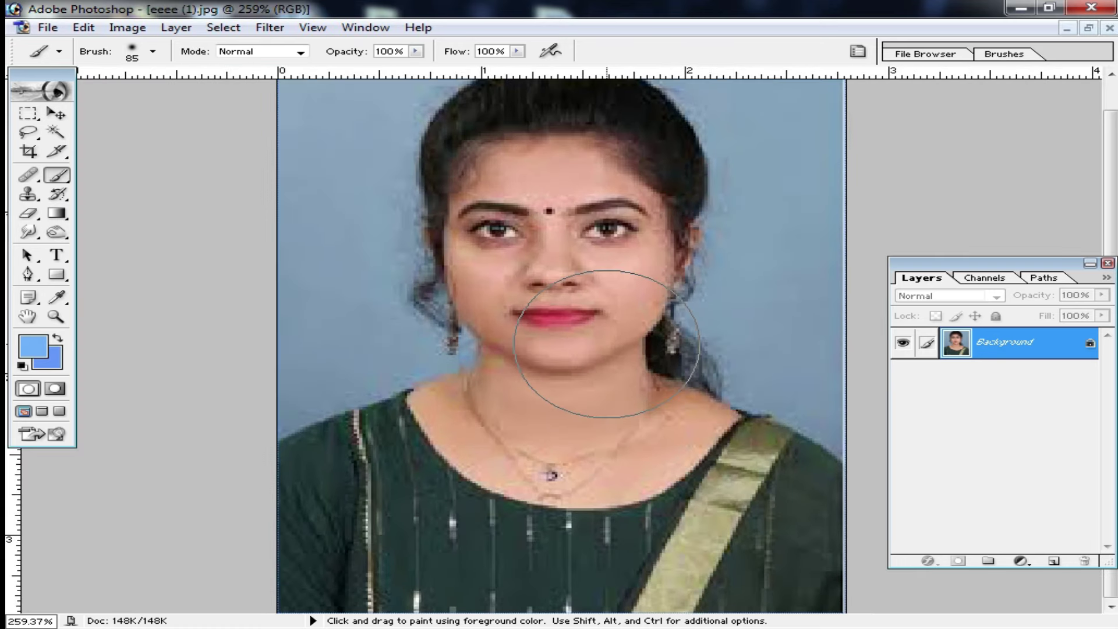
scroll(607, 344, "up", 2)
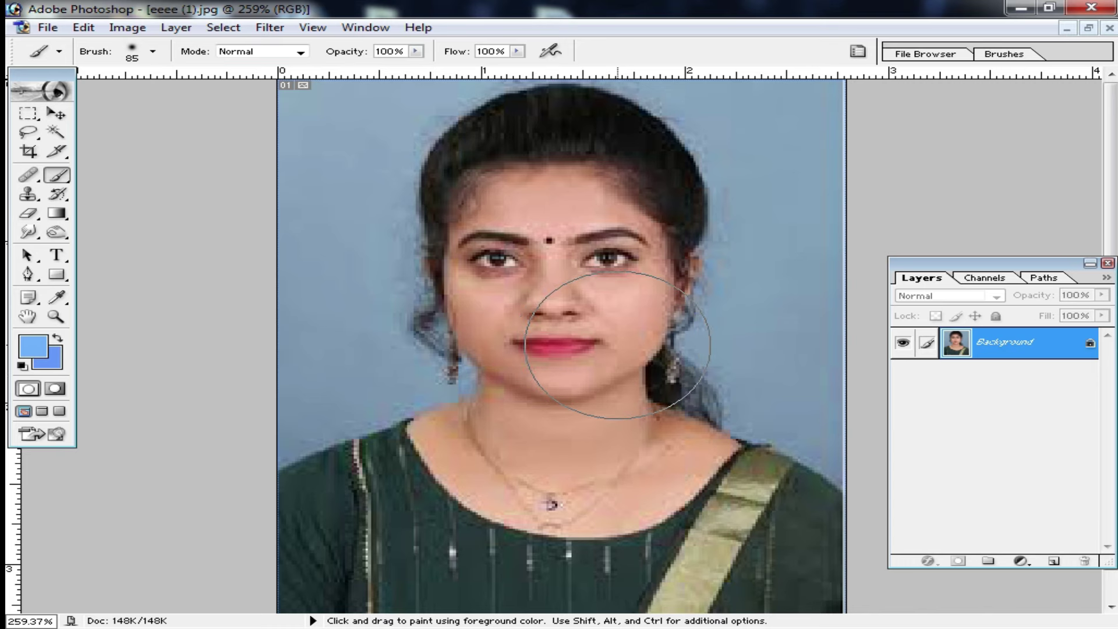
scroll(617, 345, "down", 2)
Step: Zoom eeee (1).jpg to 1600% on the nose and pan up to the eyebrows
key("ctrl+space")
left_click(579, 300)
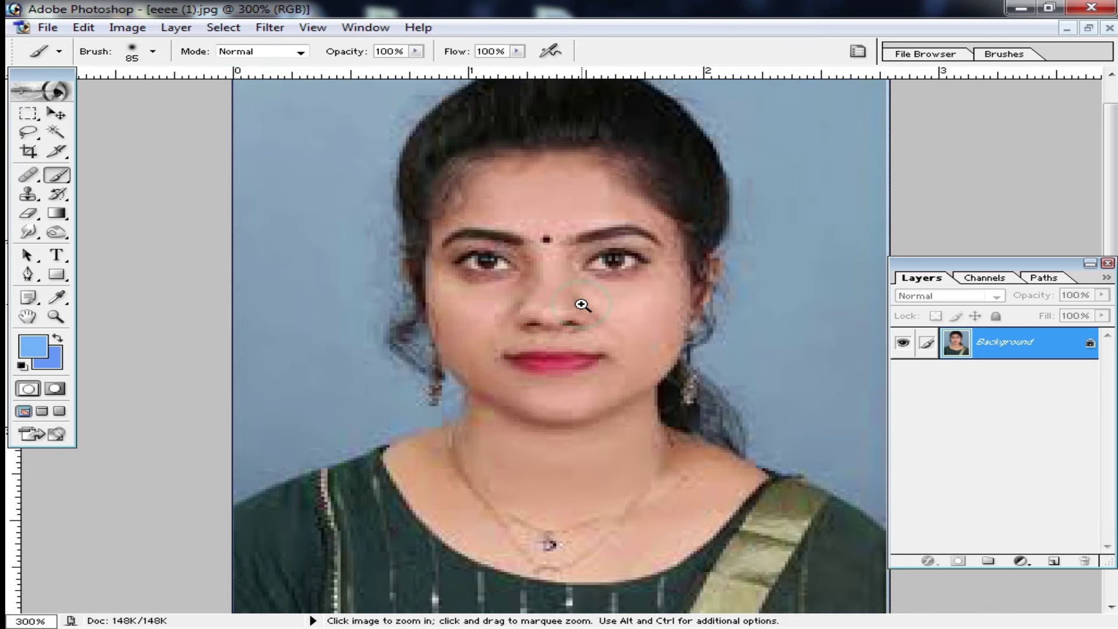
left_click(580, 304)
left_click(585, 401)
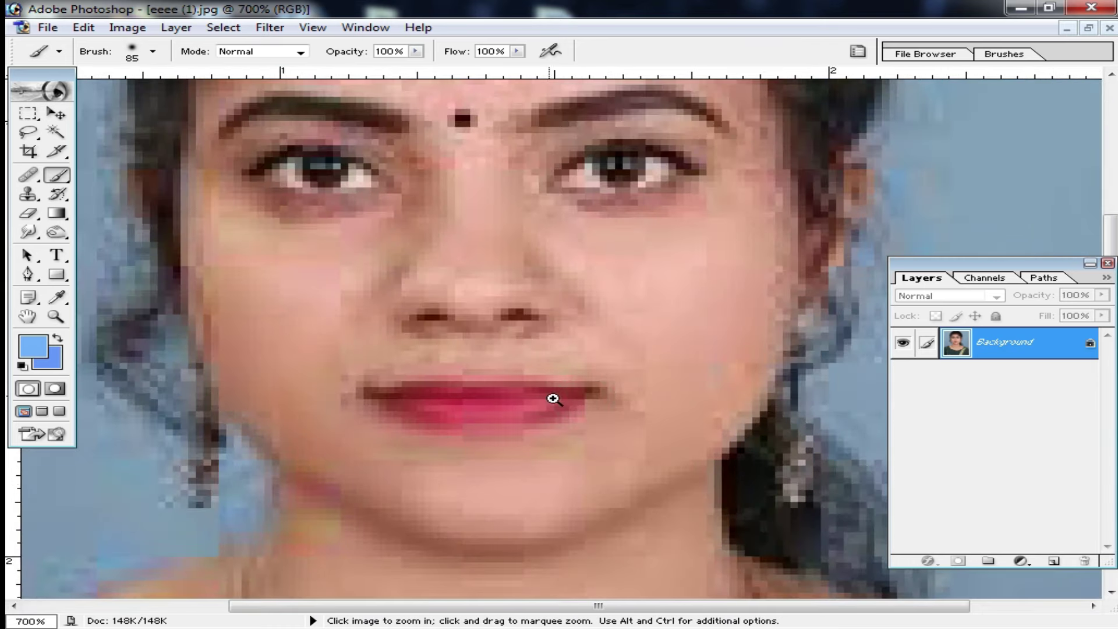
left_click(524, 313)
left_click(625, 299)
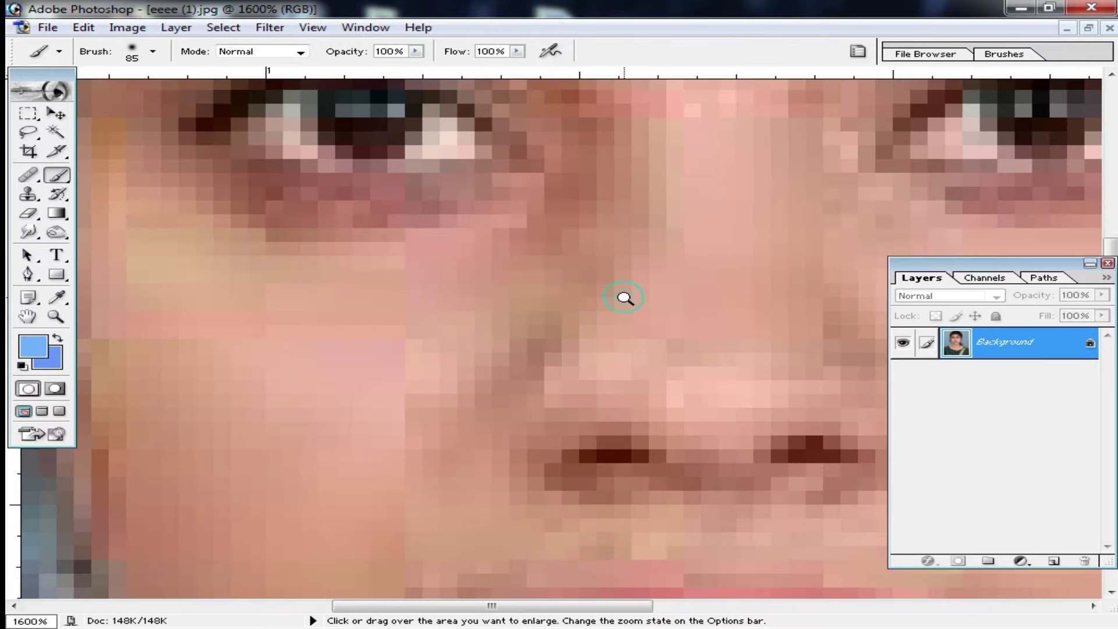
left_click_drag(744, 182, 524, 407)
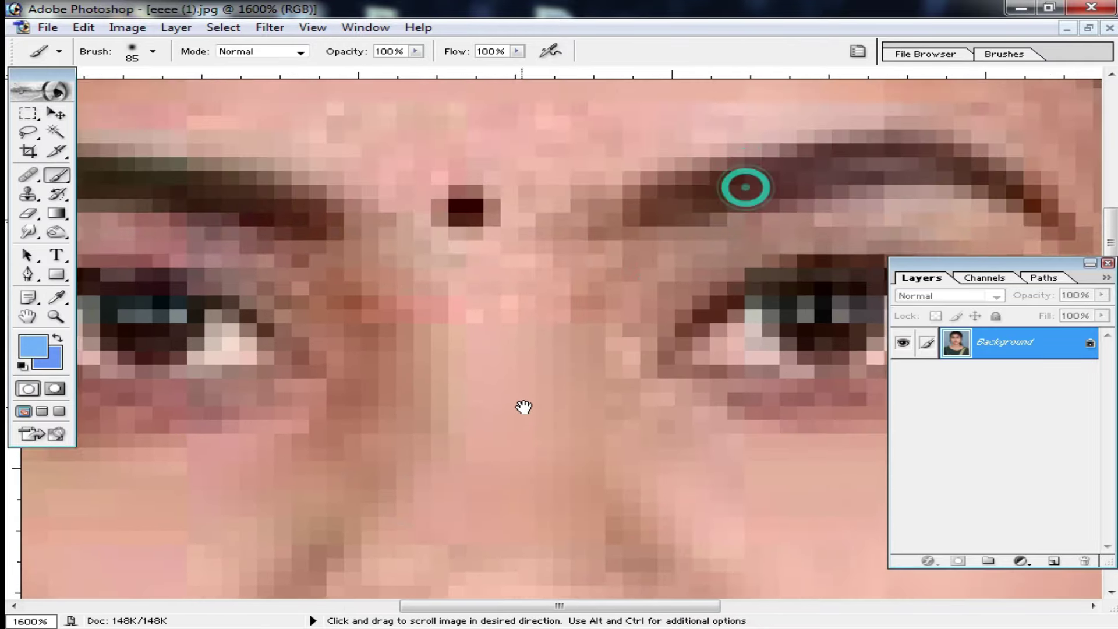
Step: Zoom back out, magnify the chin to 1600%, then restore the window and bring eeee (2).jpg forward
left_click(632, 345, "alt")
left_click(594, 417, "alt")
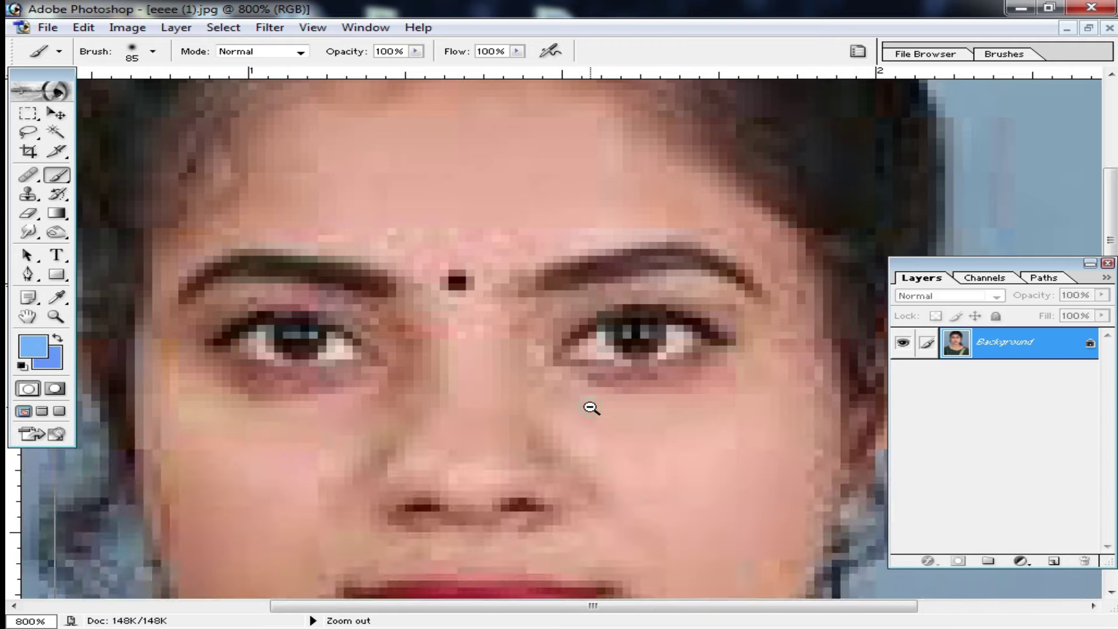
left_click(580, 402, "alt")
left_click(344, 429)
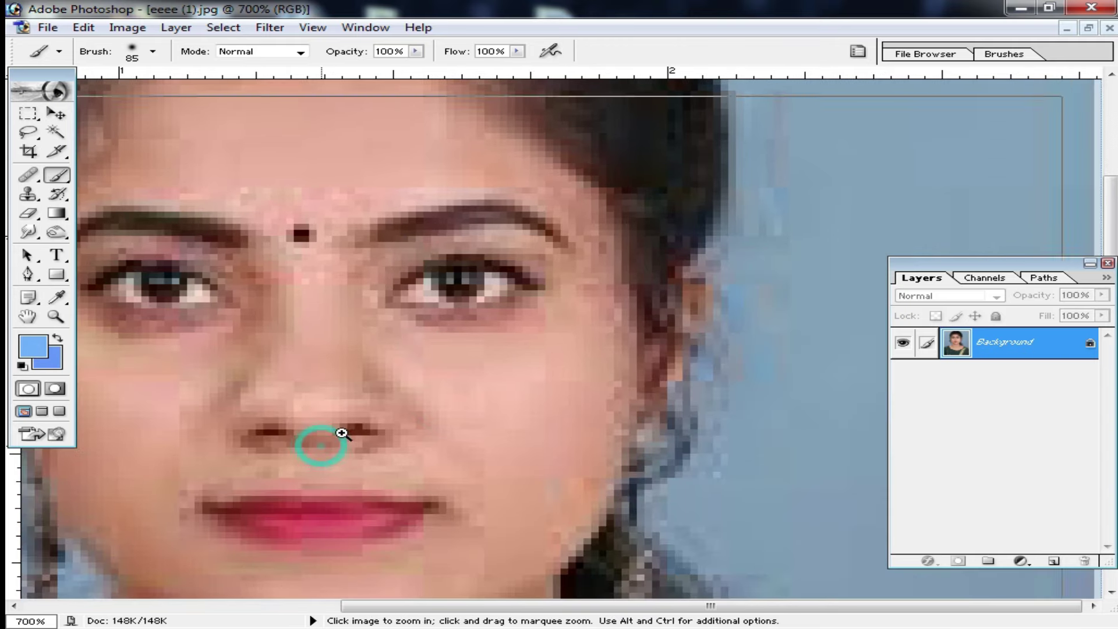
left_click_drag(714, 390, 372, 332)
left_click(497, 332)
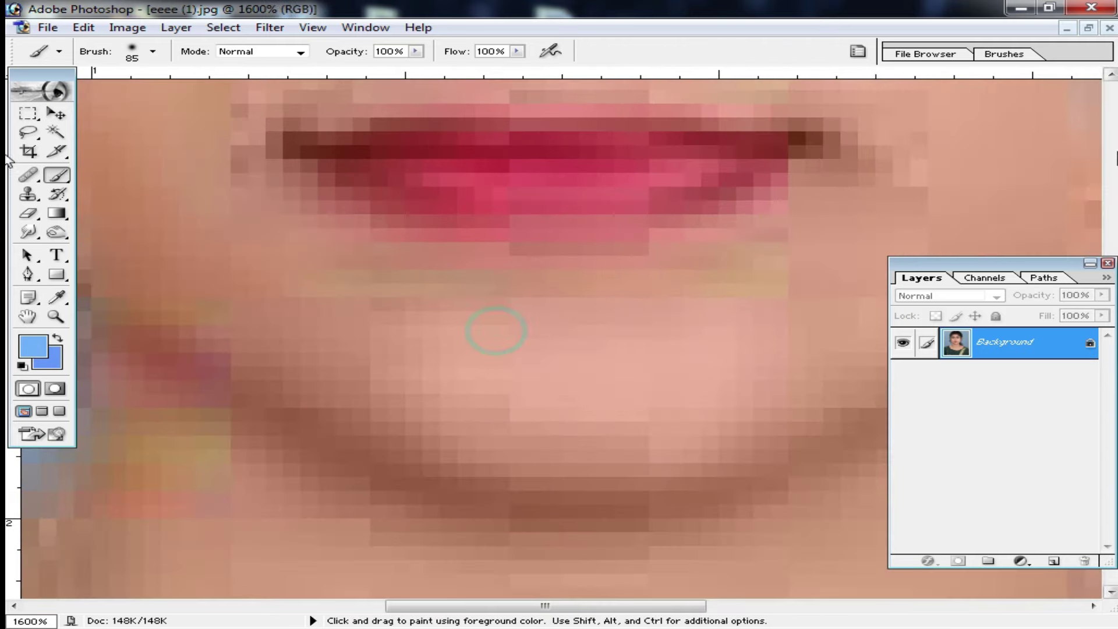
left_click(1089, 28)
left_click(288, 219)
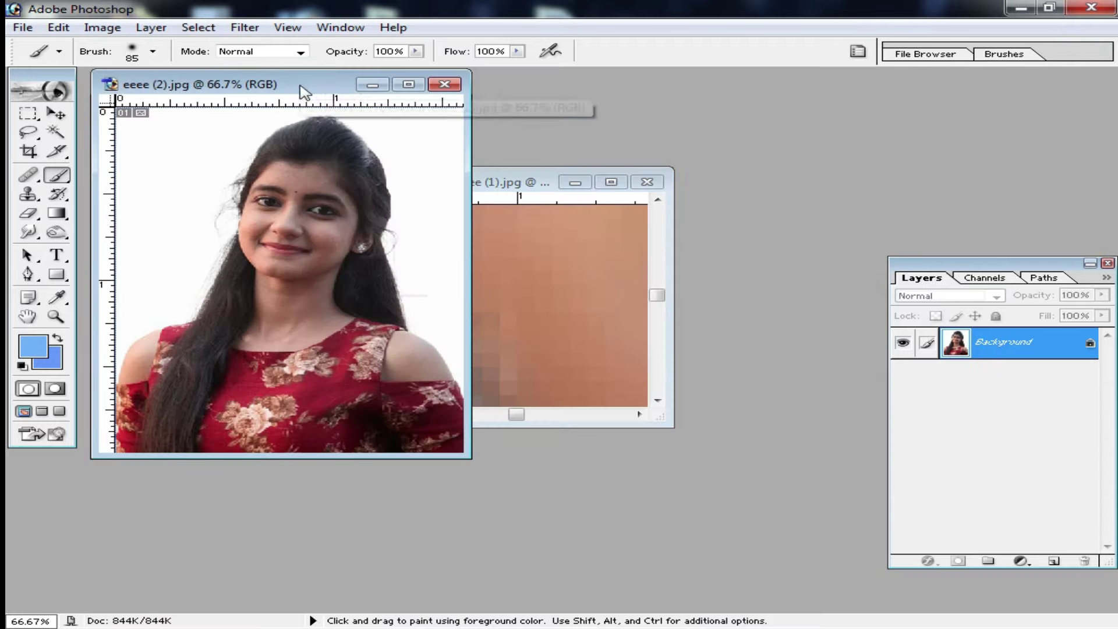
Step: Maximize eeee (2).jpg, zoom in on the eye, return to 100% and restore the window
double_click(299, 85)
left_click(582, 324)
left_click(562, 255)
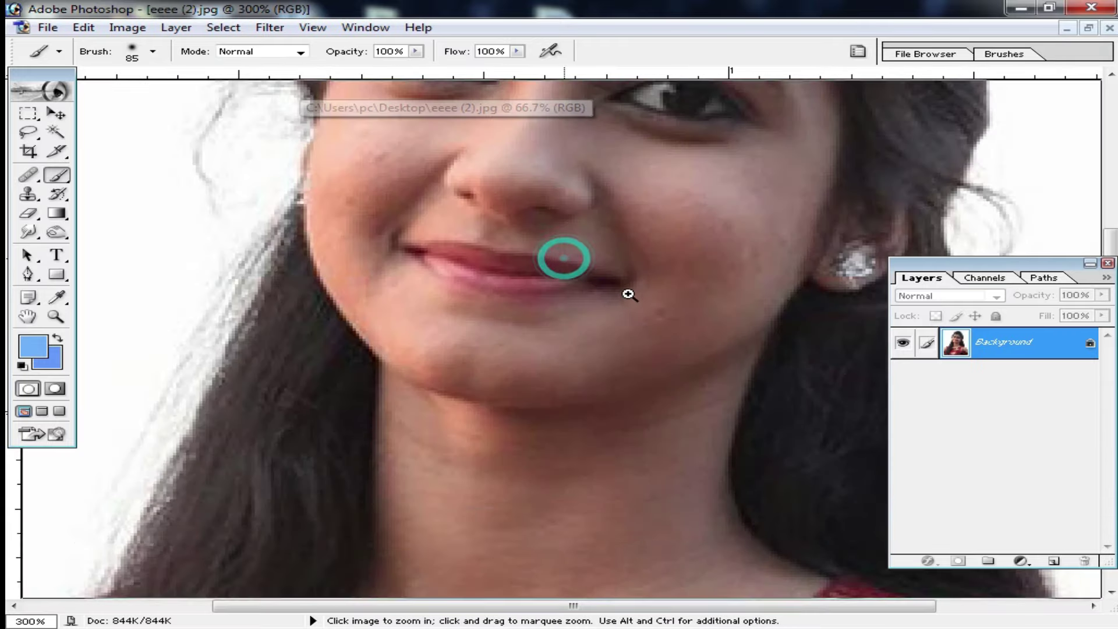
left_click(623, 291)
left_click(623, 291)
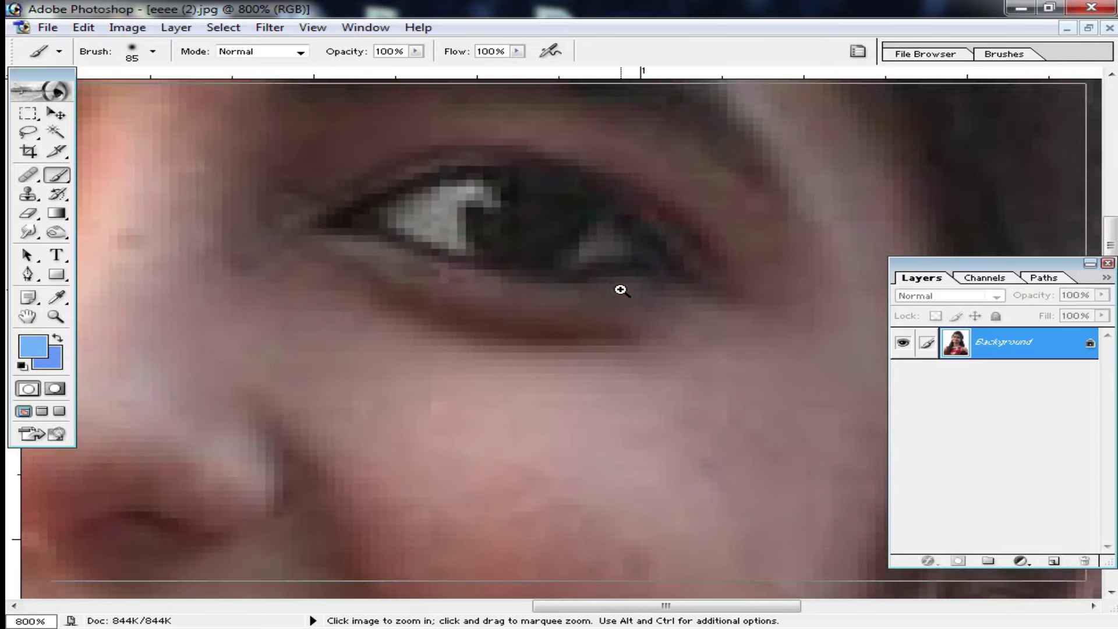
left_click(622, 290)
left_click(619, 289, "alt")
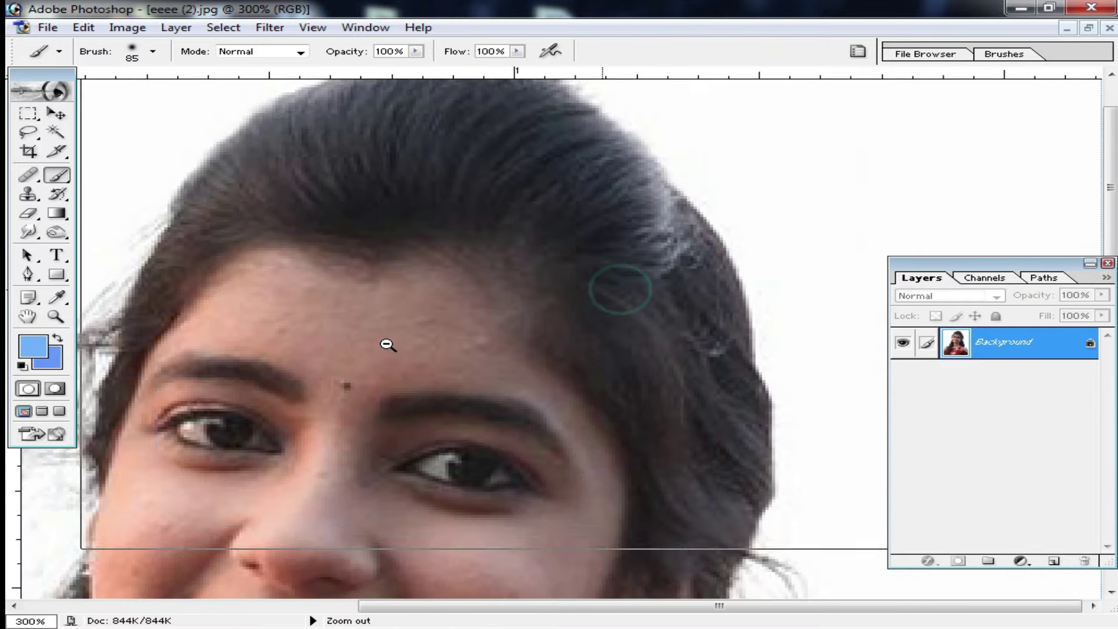
left_click(365, 359, "alt")
left_click(856, 249, "alt")
left_click(1089, 28)
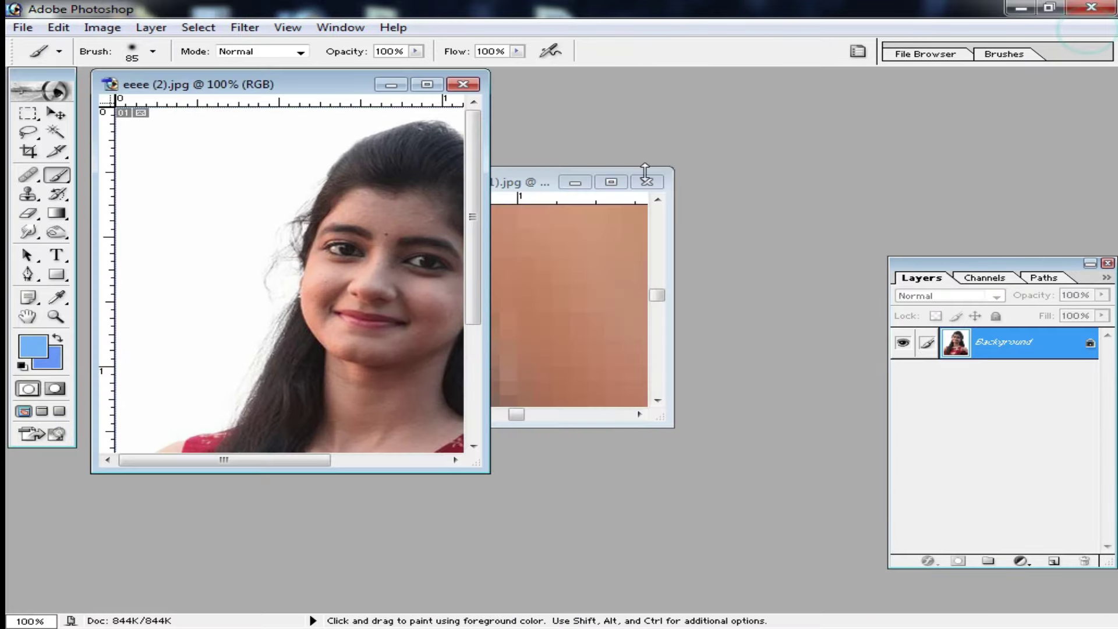
Step: Bring eeee (1).jpg forward, magnify it to 1600%, then zoom back out to 500%
left_click(533, 188)
left_click(662, 425, "ctrl")
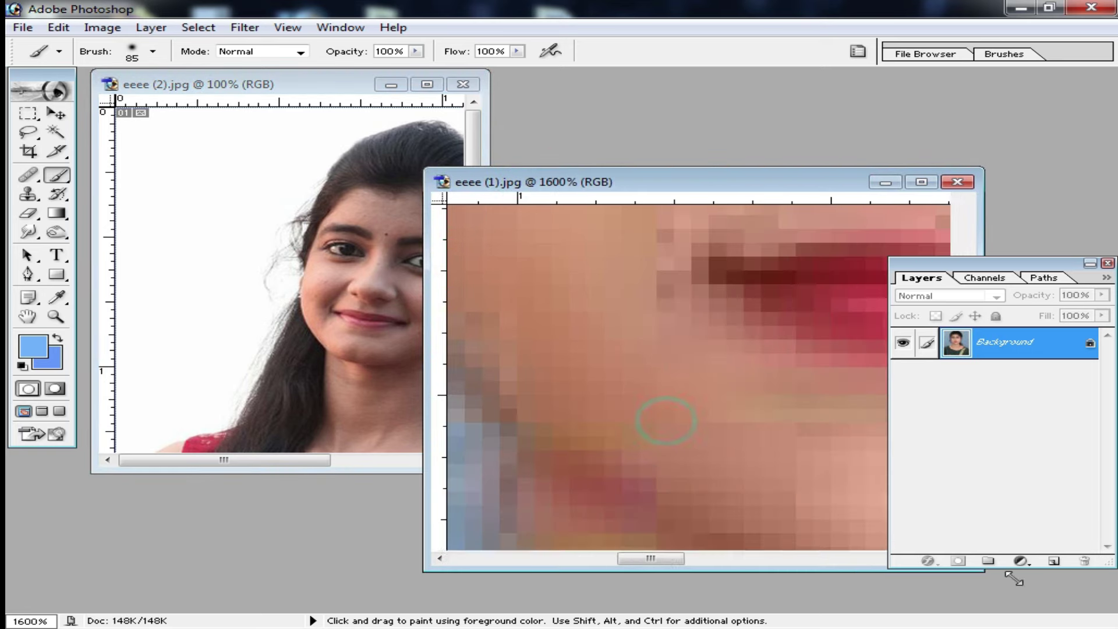
left_click(753, 454, "alt")
left_click(756, 457, "alt")
left_click(756, 457, "alt")
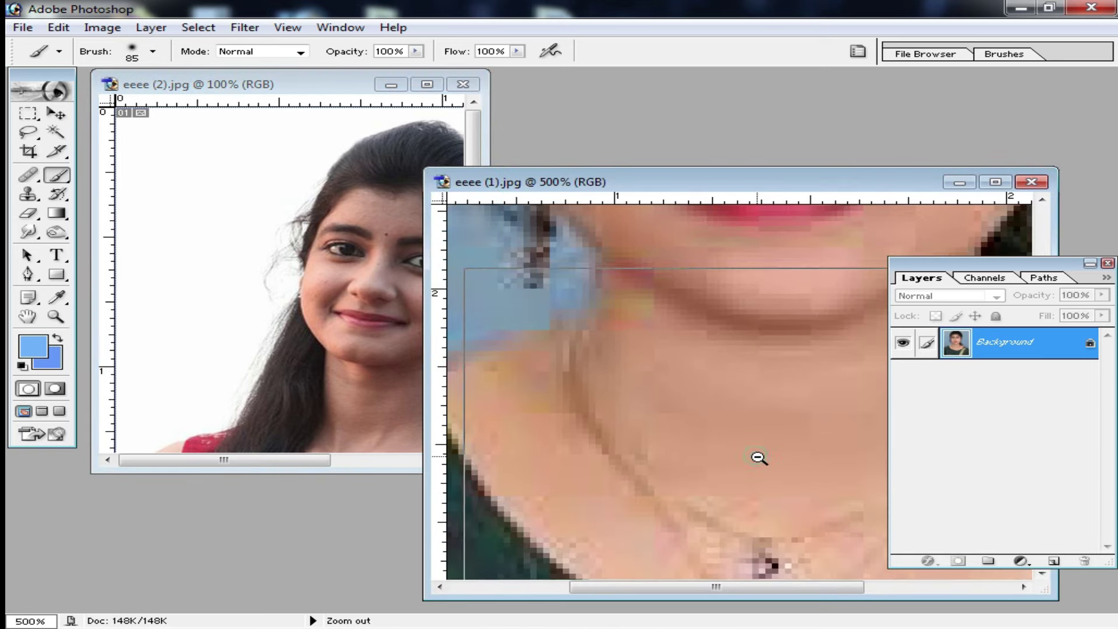
left_click(774, 413, "alt")
Step: Fit eeee (1).jpg's whole face in view and upload eeee (1) to AirBrush for enhancement
key("ctrl+0")
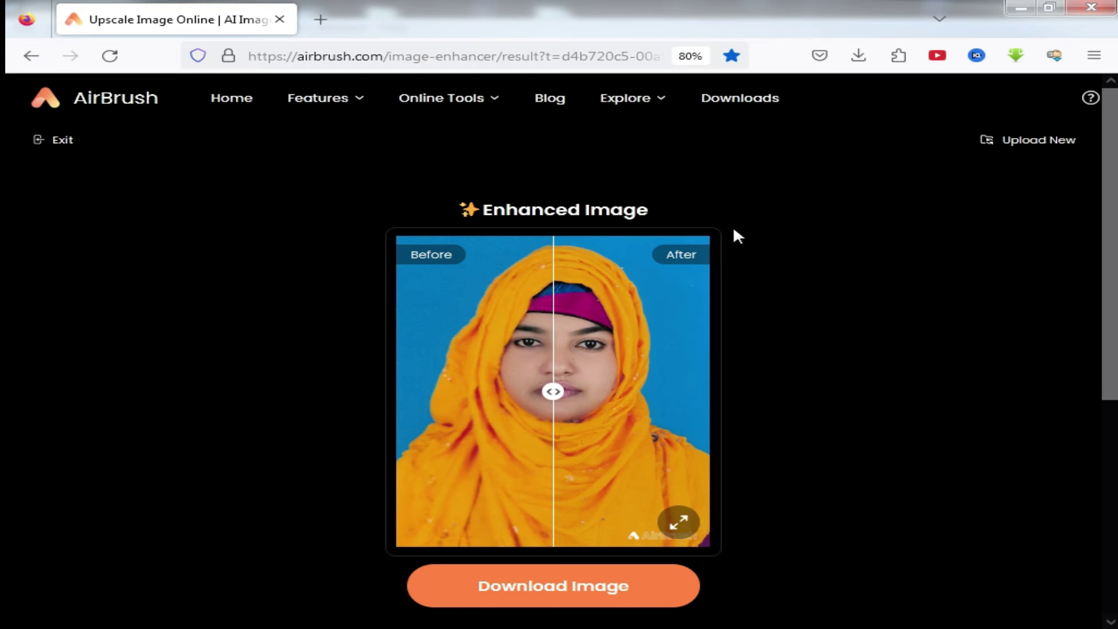
scroll(574, 349, "down", 3)
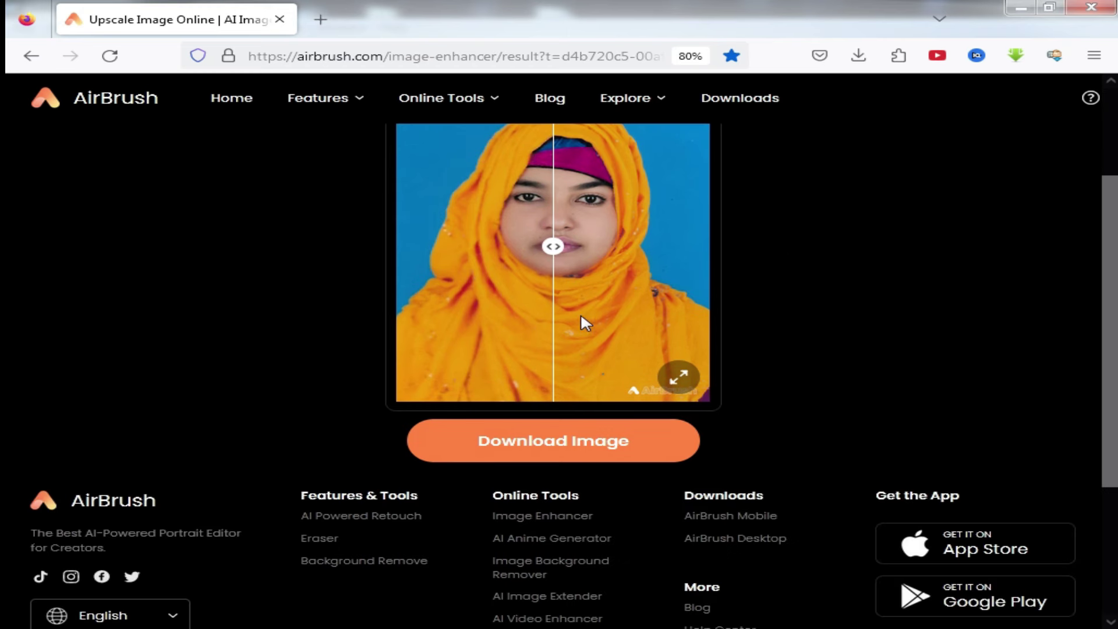
scroll(642, 300, "up", 3)
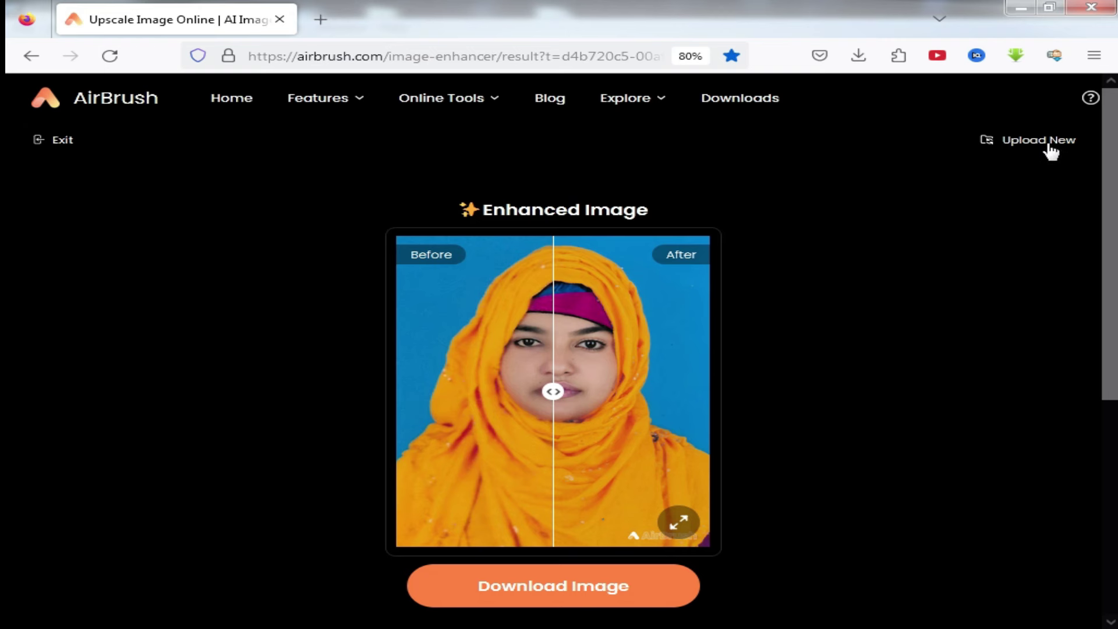
left_click(1028, 145)
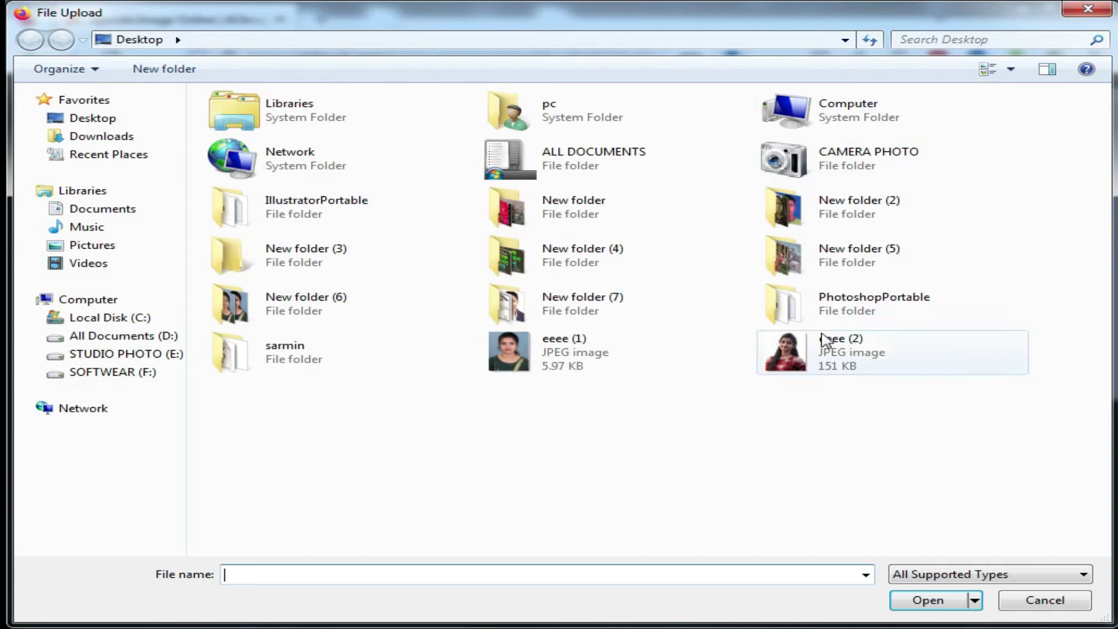
double_click(528, 355)
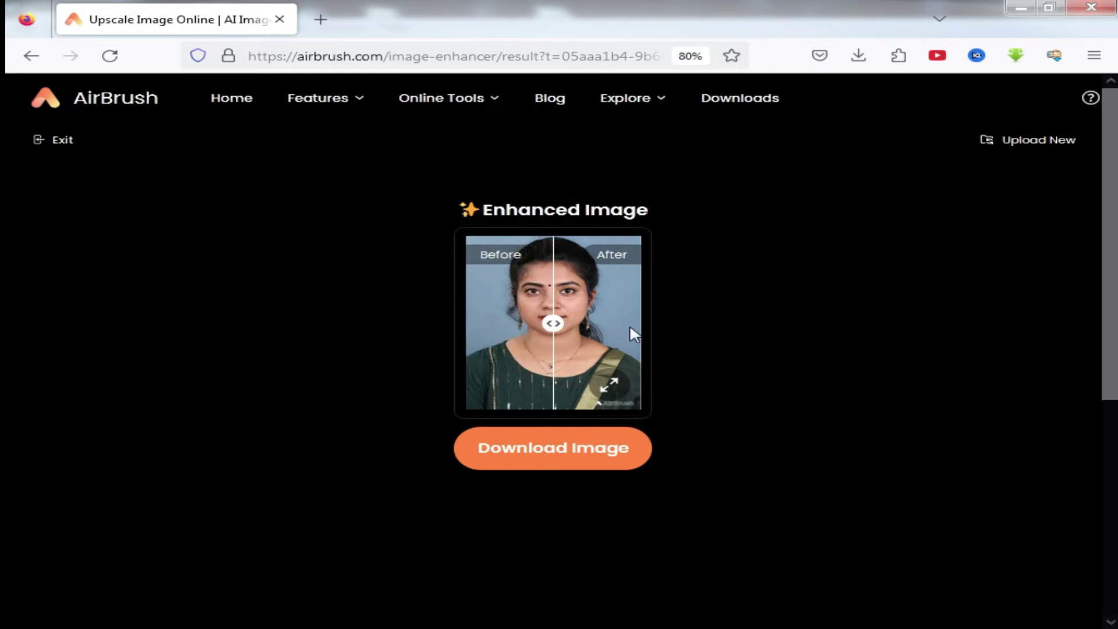
Step: Download the enhanced image and open Airbrush-Image-Enhancer(5).jpg in Photoshop at lower right
left_click(563, 463)
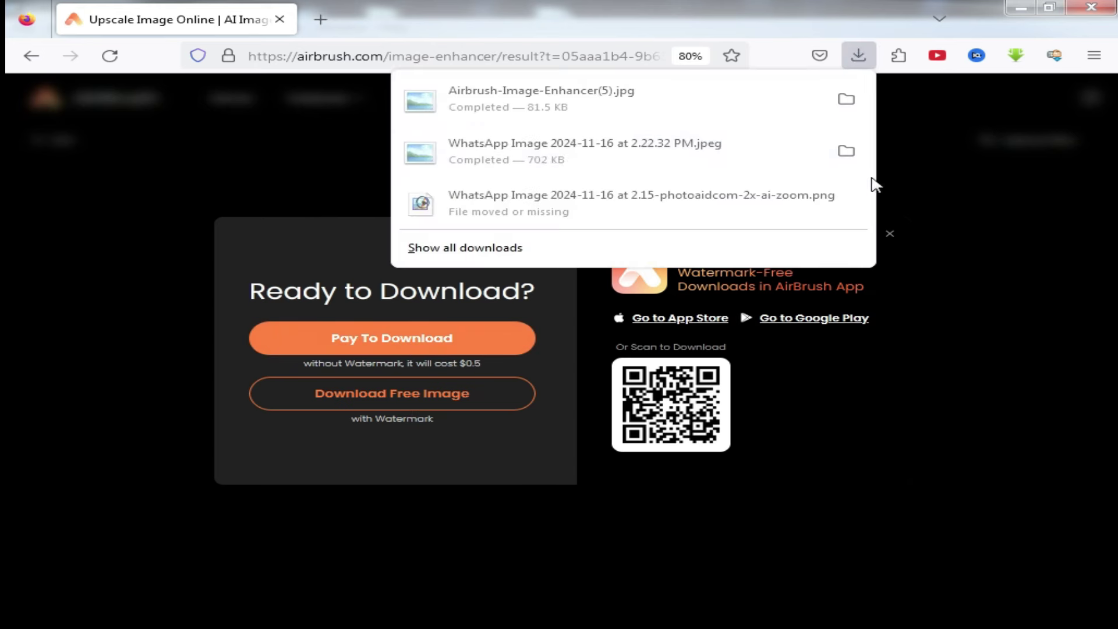
left_click(452, 99)
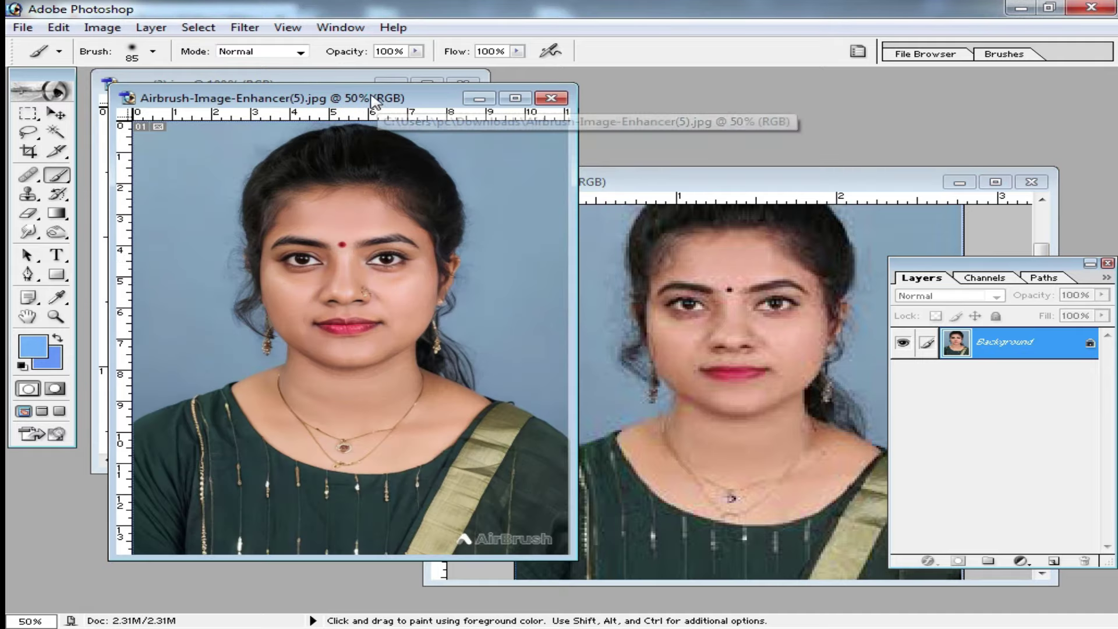
left_click_drag(380, 98, 709, 200)
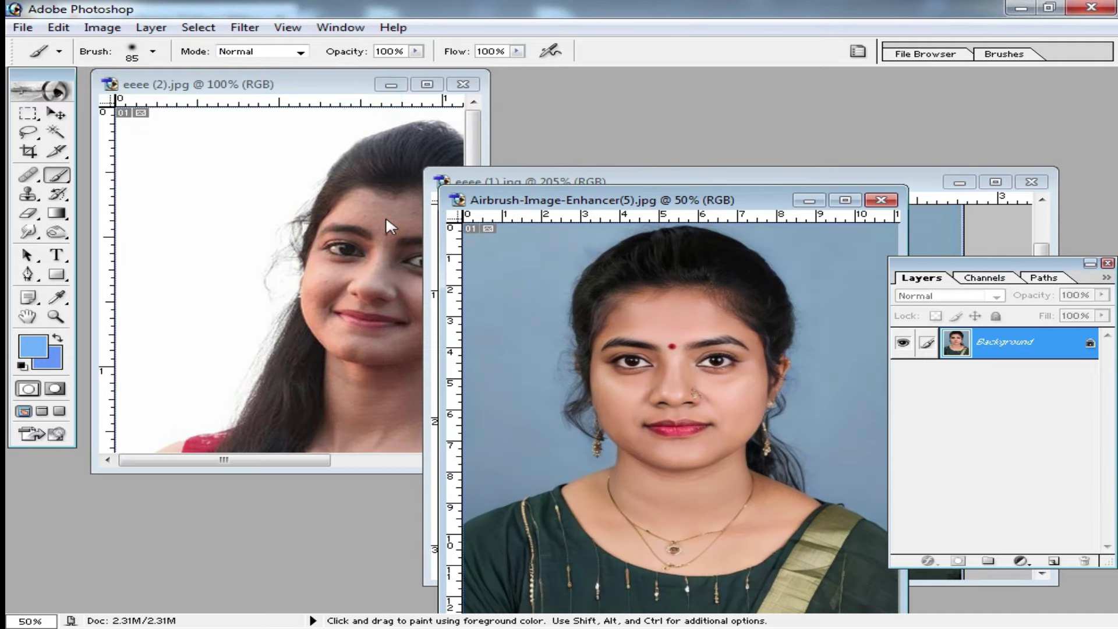
left_click(287, 200)
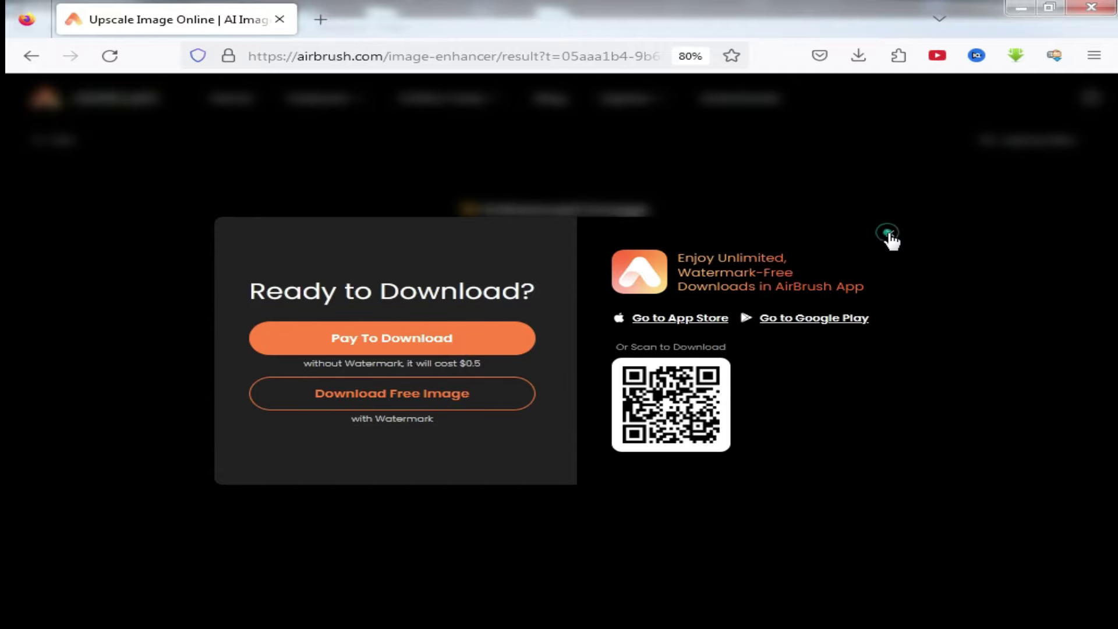
Step: Upload eeee (2) to AirBrush, download it, and drag Airbrush-Image-Enhancer(6).jpg into Photoshop
left_click(890, 234)
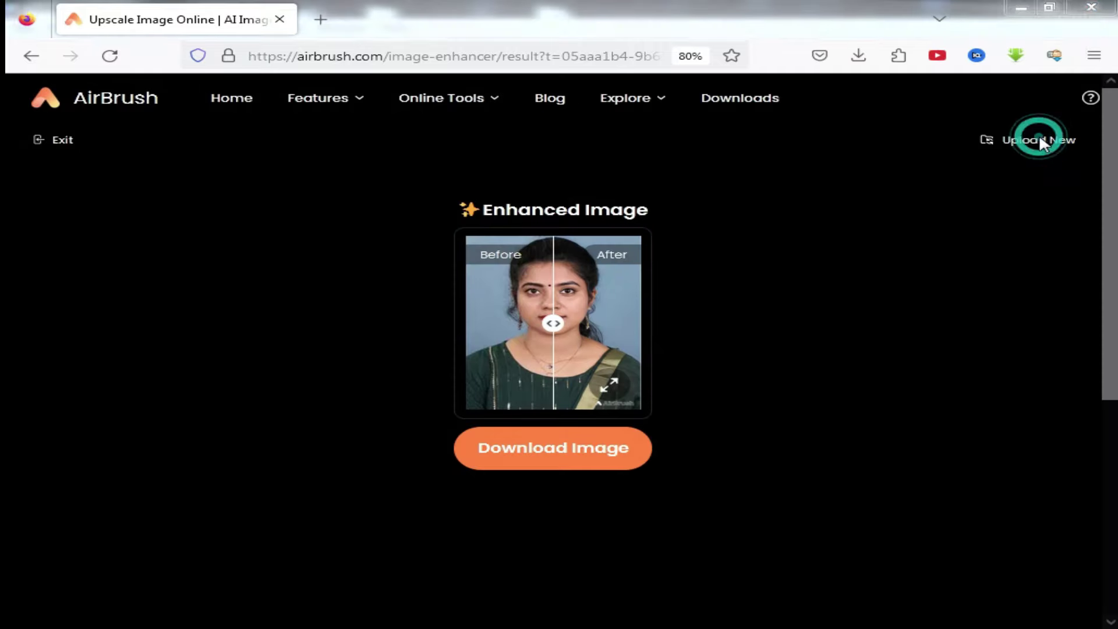
left_click(1040, 139)
double_click(825, 352)
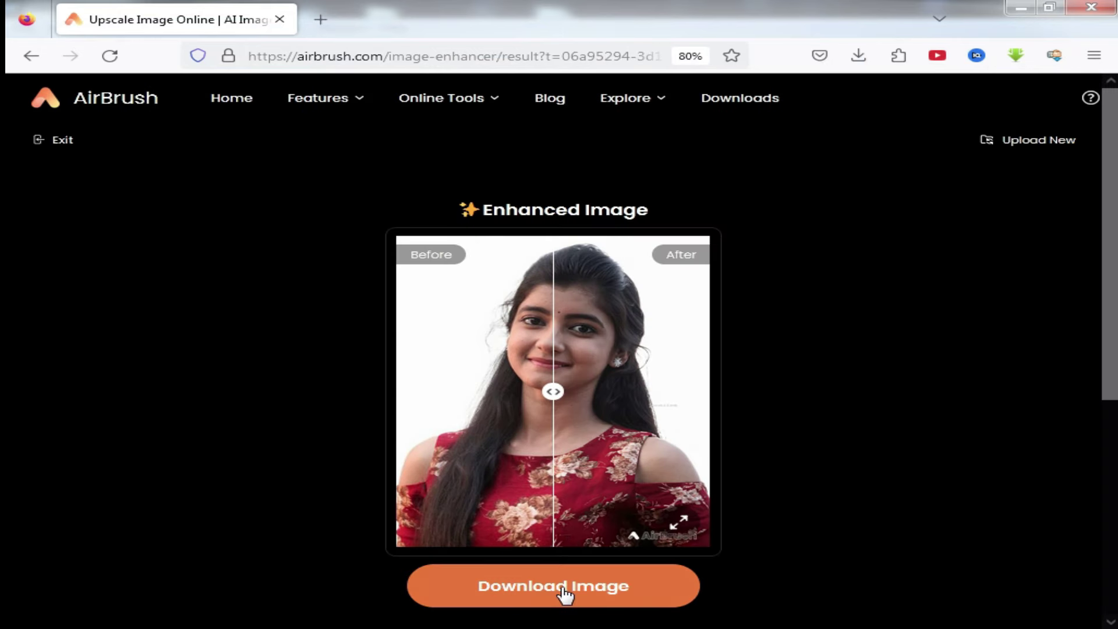
left_click(564, 594)
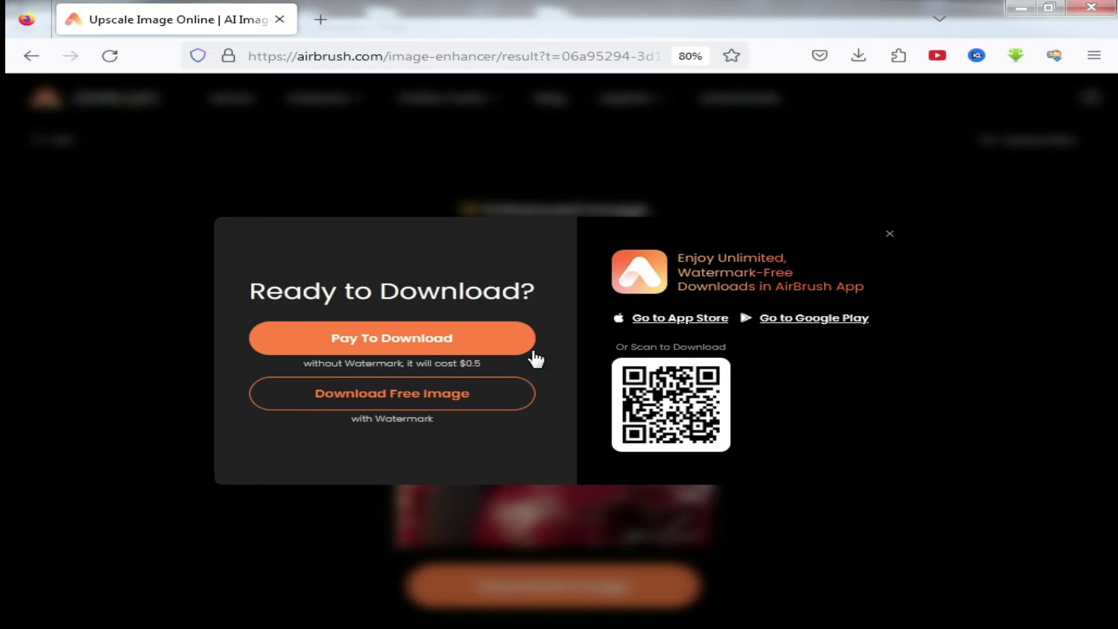
left_click_drag(457, 100, 495, 584)
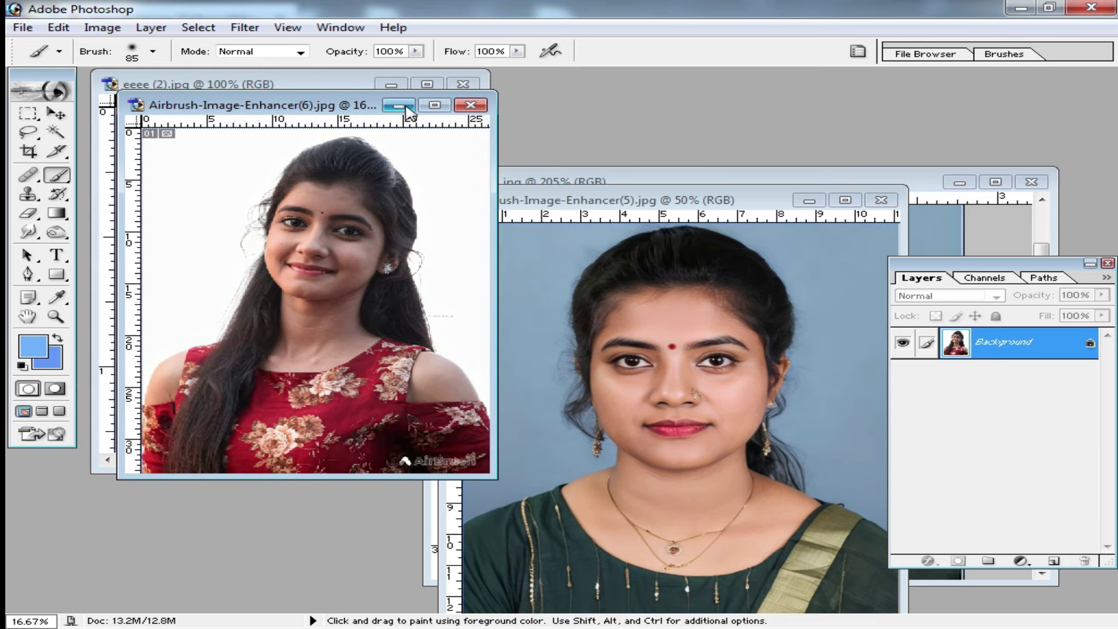
Step: Minimize Airbrush-Image-Enhancer(6).jpg and eeee (2).jpg, then maximize eeee (1).jpg showing the whole photo
left_click(406, 109)
left_click(386, 82)
left_click_drag(710, 205, 279, 109)
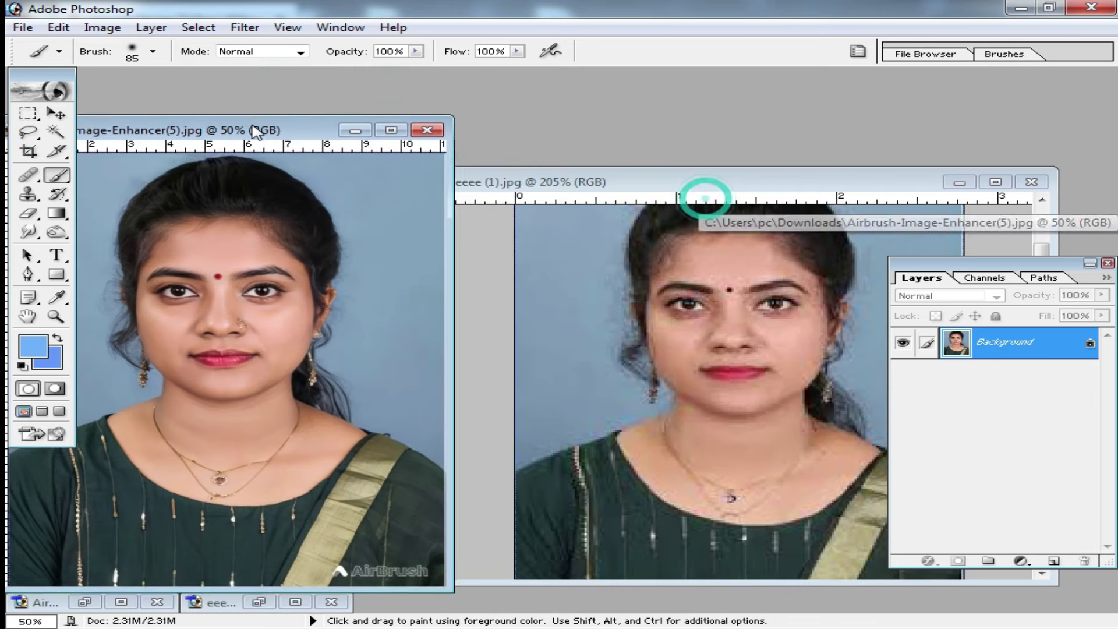
left_click_drag(757, 181, 571, 123)
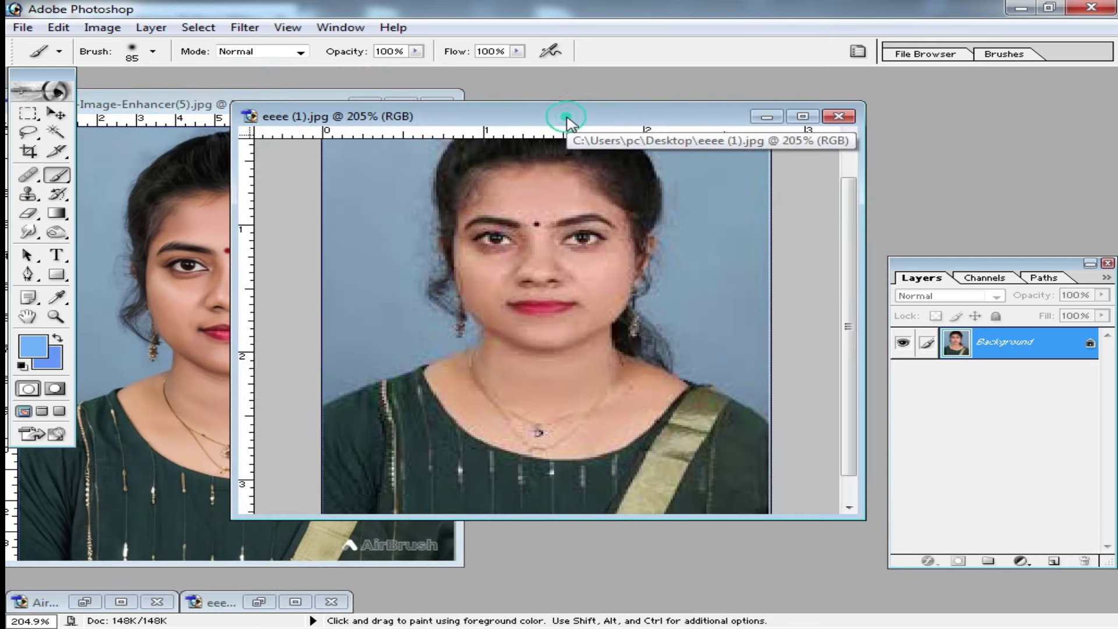
double_click(570, 118)
left_click(855, 159, "ctrl")
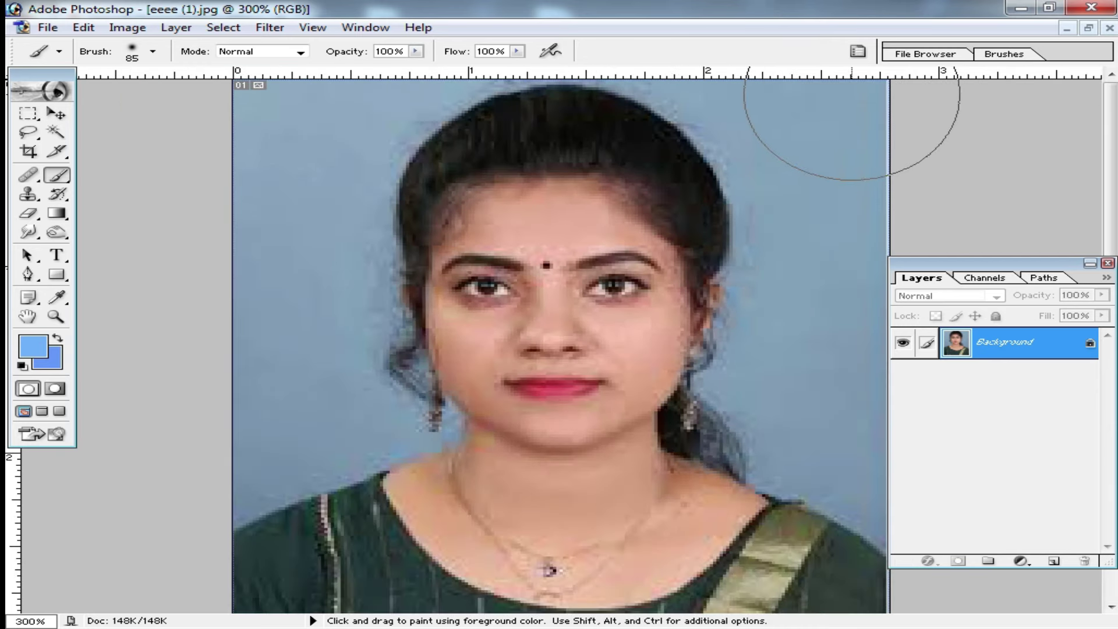
left_click(849, 105, "ctrl+alt")
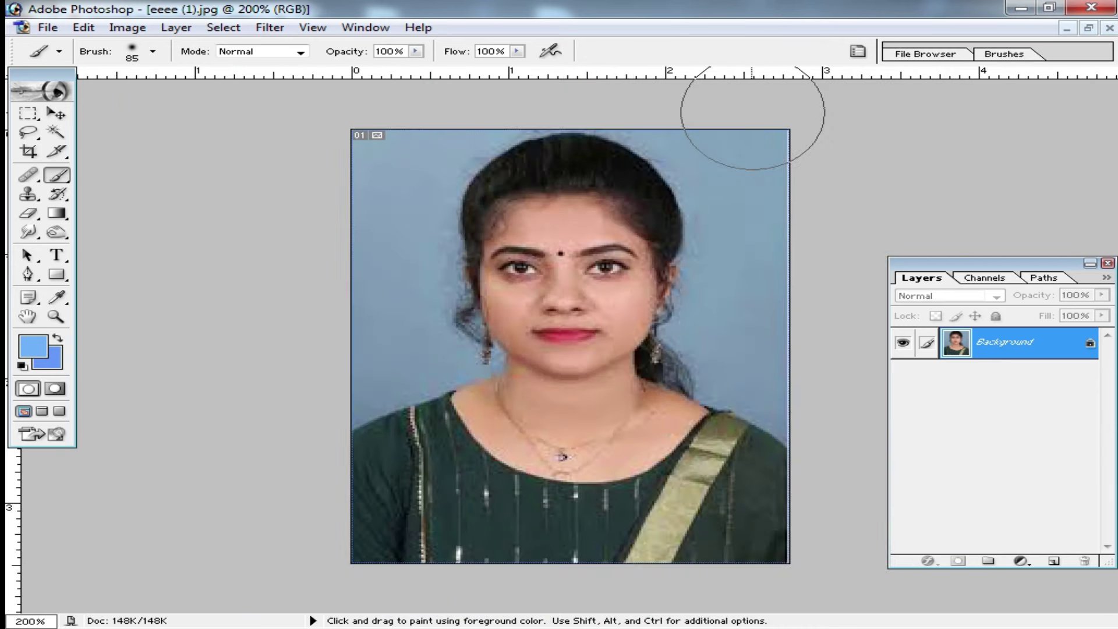
Step: Open Image Size for eeee (1).jpg, showing 201 × 251 pixels at 72 pixels/inch
left_click(129, 30)
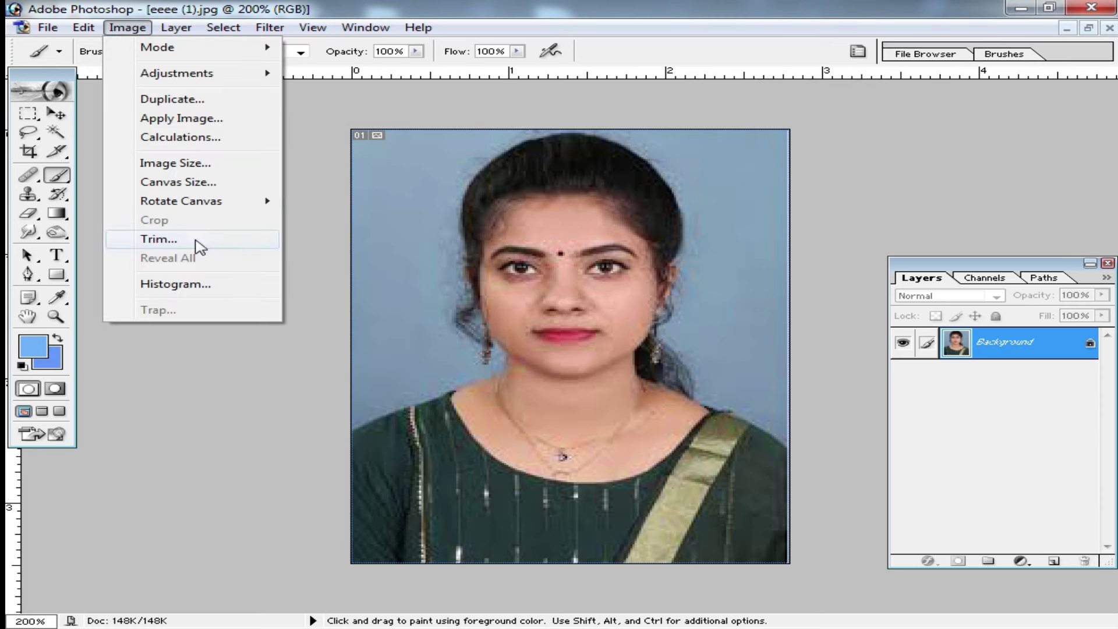
left_click(180, 165)
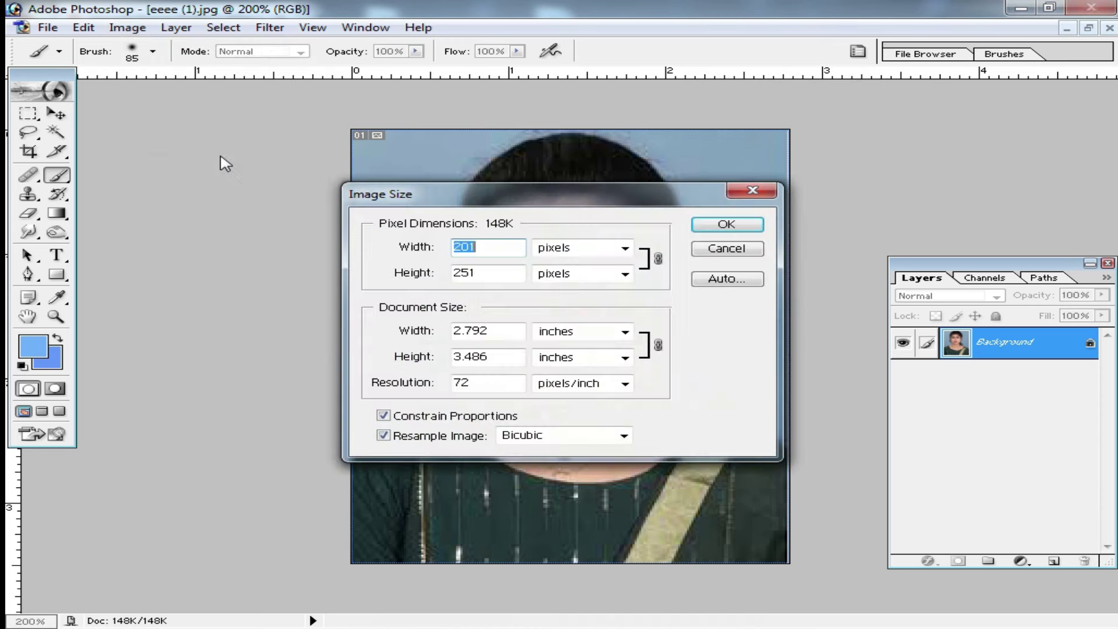
left_click_drag(581, 197, 584, 167)
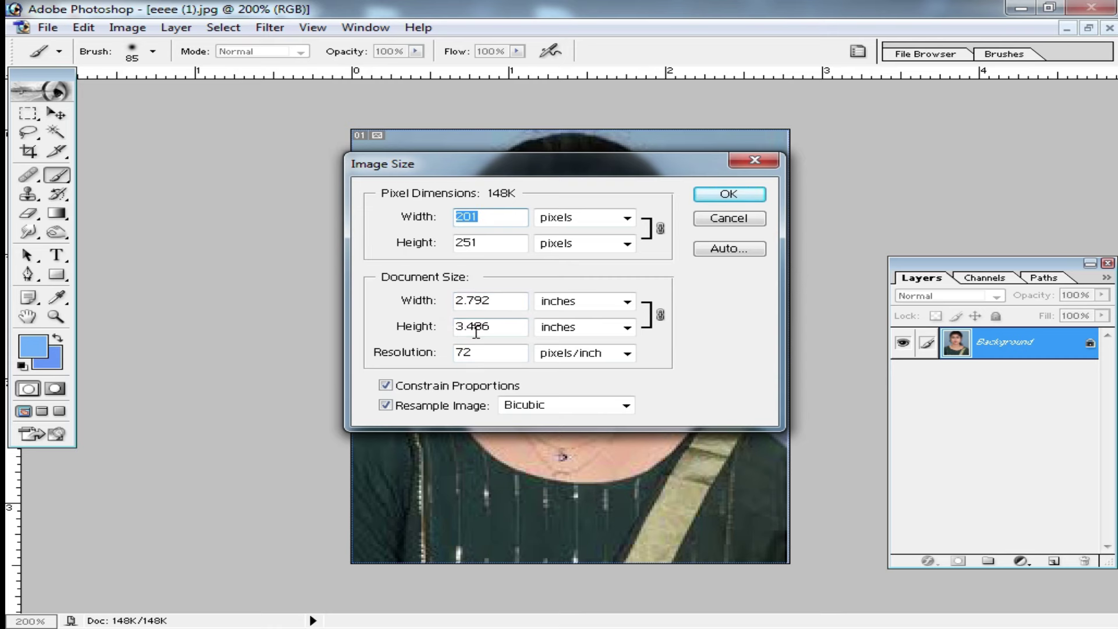
Step: Maximize Airbrush-Image-Enhancer(5).jpg and open its Image Size: 804 × 1004 pixels at 72 pixels/inch
key("Escape")
left_click(569, 312, "ctrl")
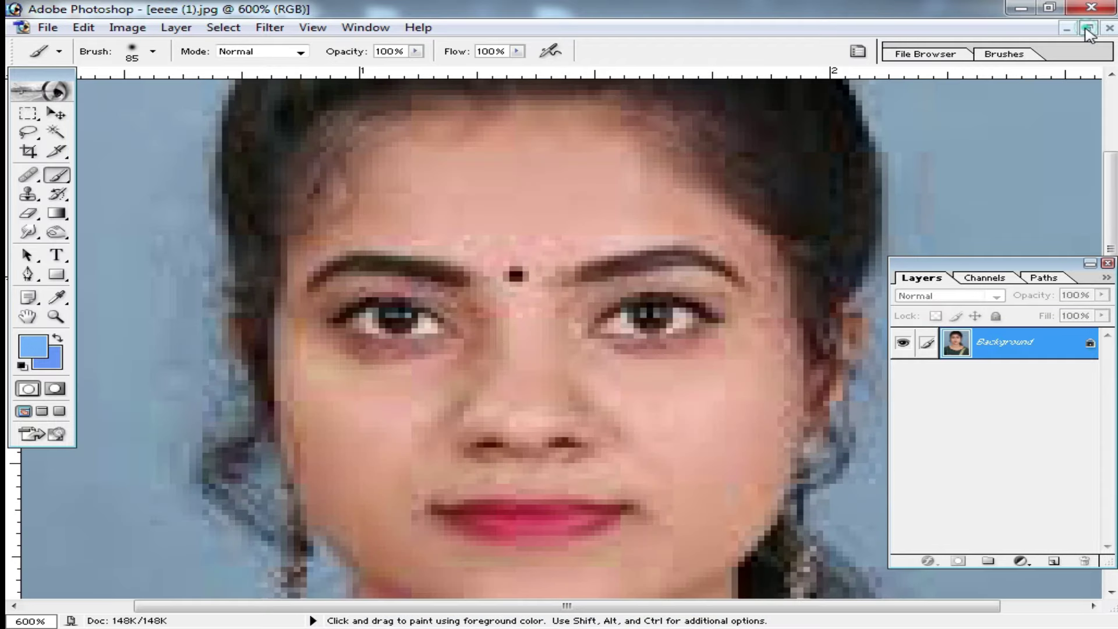
left_click(1088, 28)
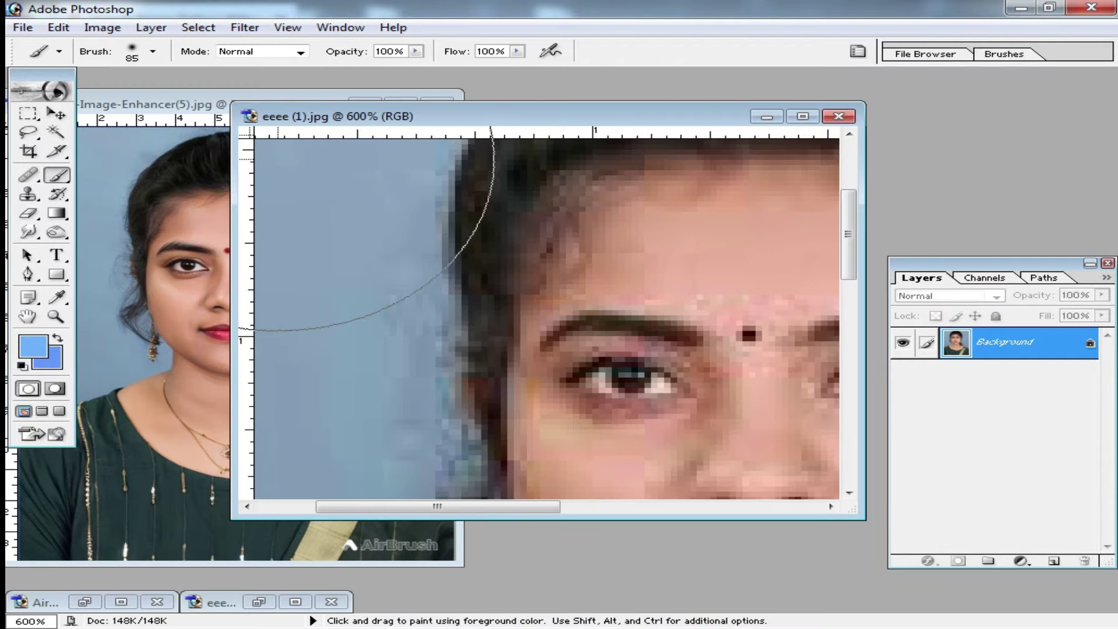
left_click_drag(178, 108, 388, 114)
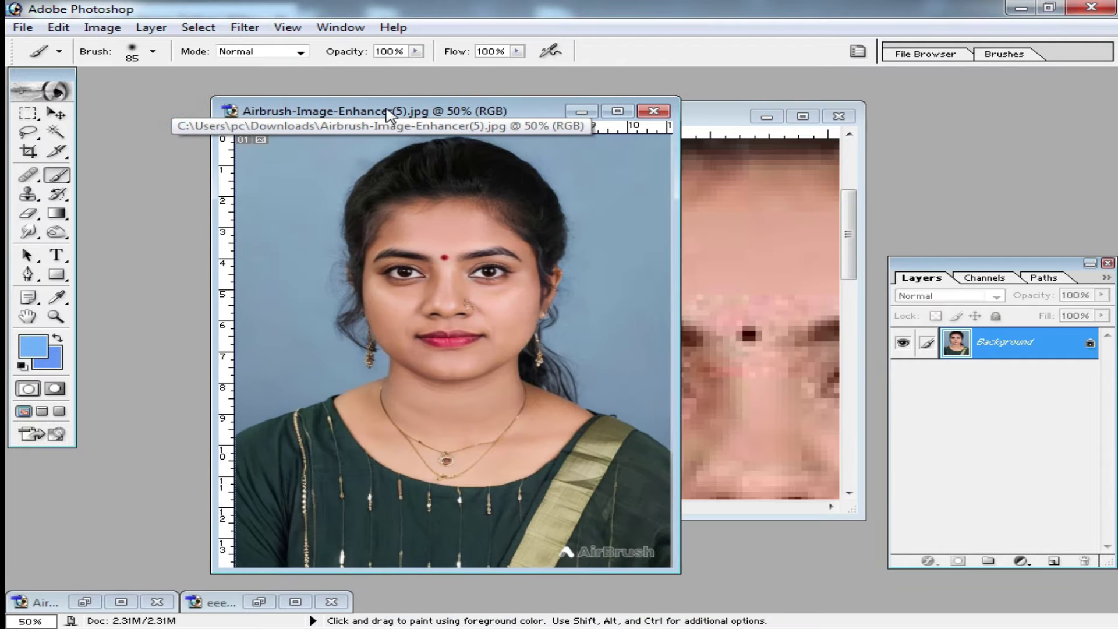
double_click(389, 113)
key("ctrl+plus")
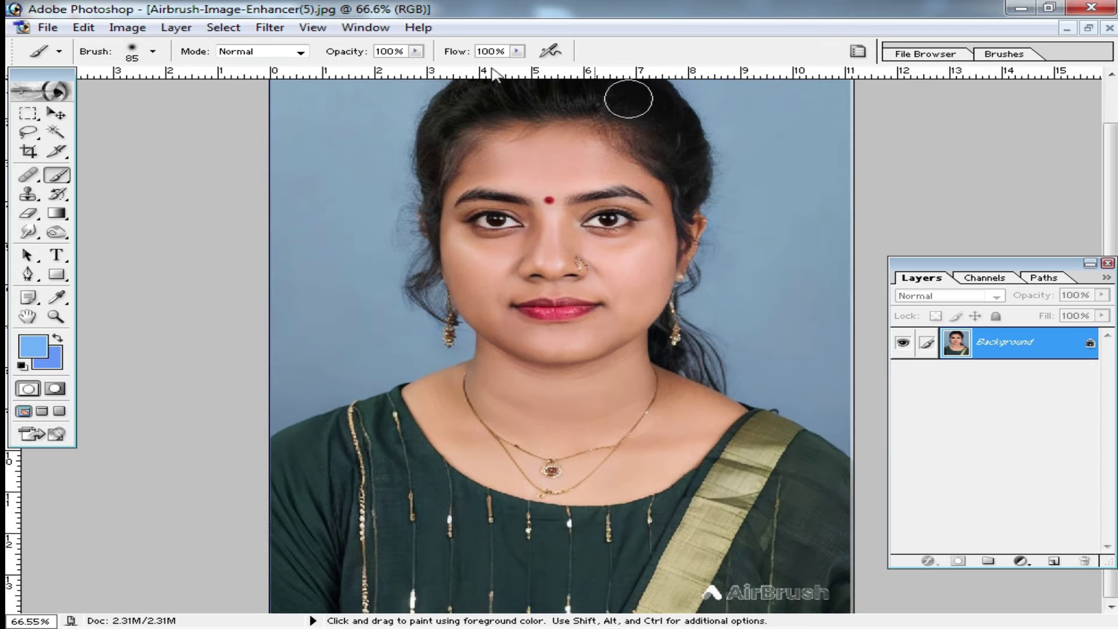
left_click(129, 29)
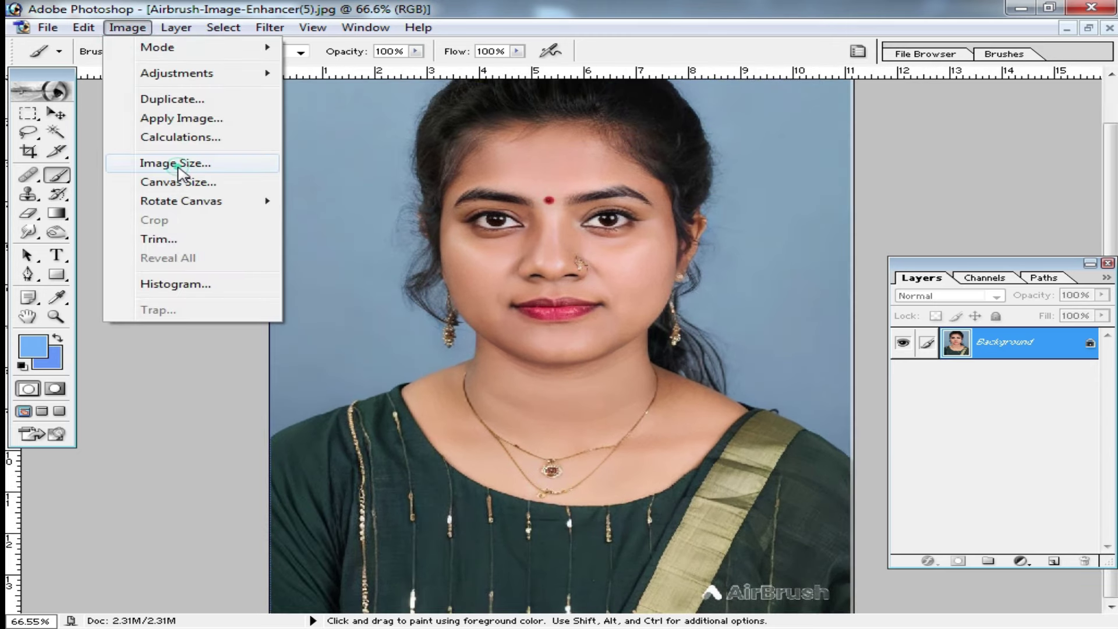
left_click(174, 164)
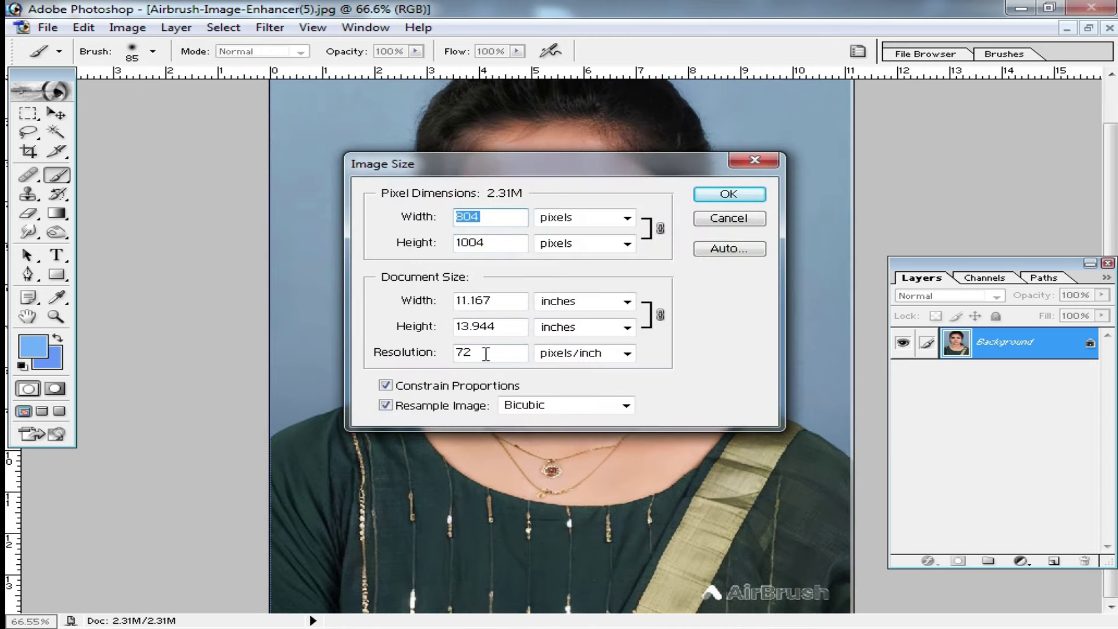
Step: Cancel Image Size and zoom closely into the bindi, then back out to forehead and eyes
left_click(755, 160)
key("z")
left_click(545, 303)
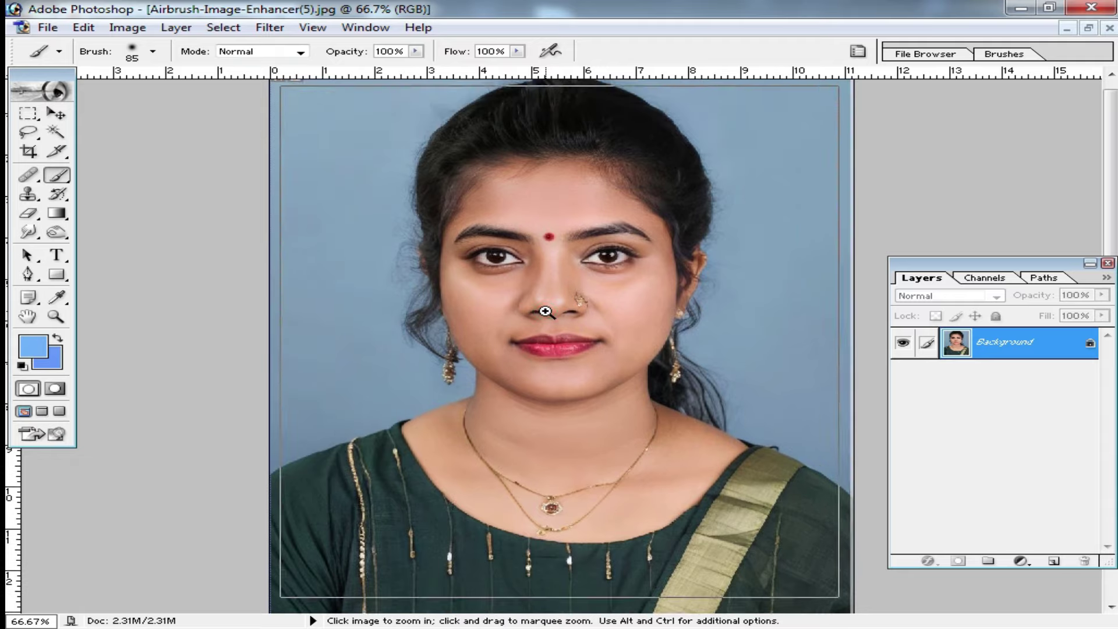
left_click(552, 329)
left_click(494, 240)
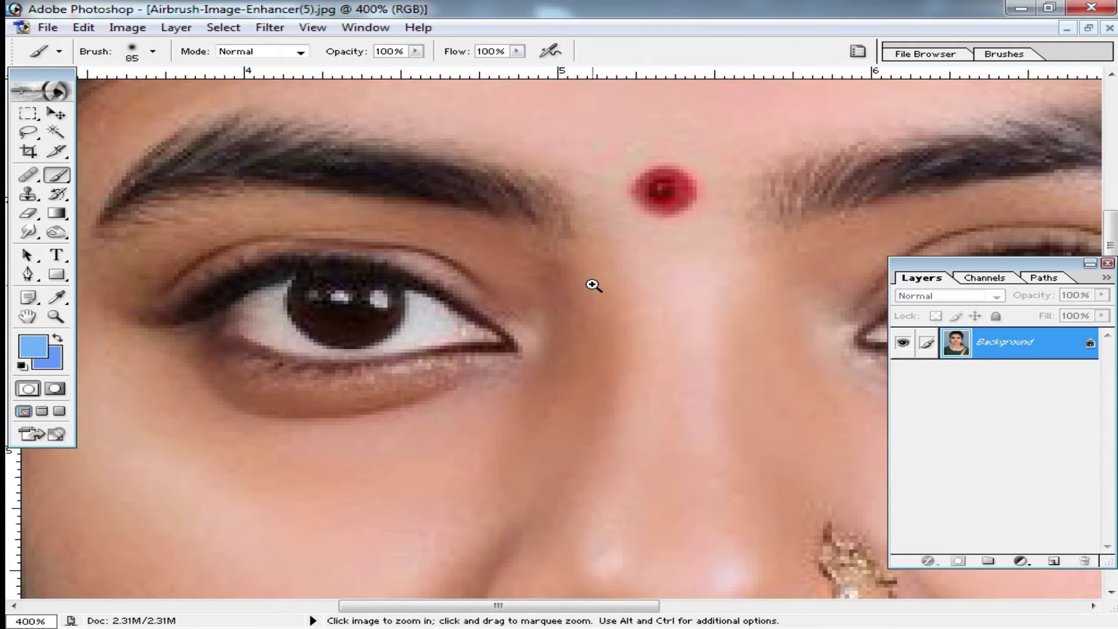
left_click(594, 285)
left_click(664, 279)
left_click(517, 217, "alt")
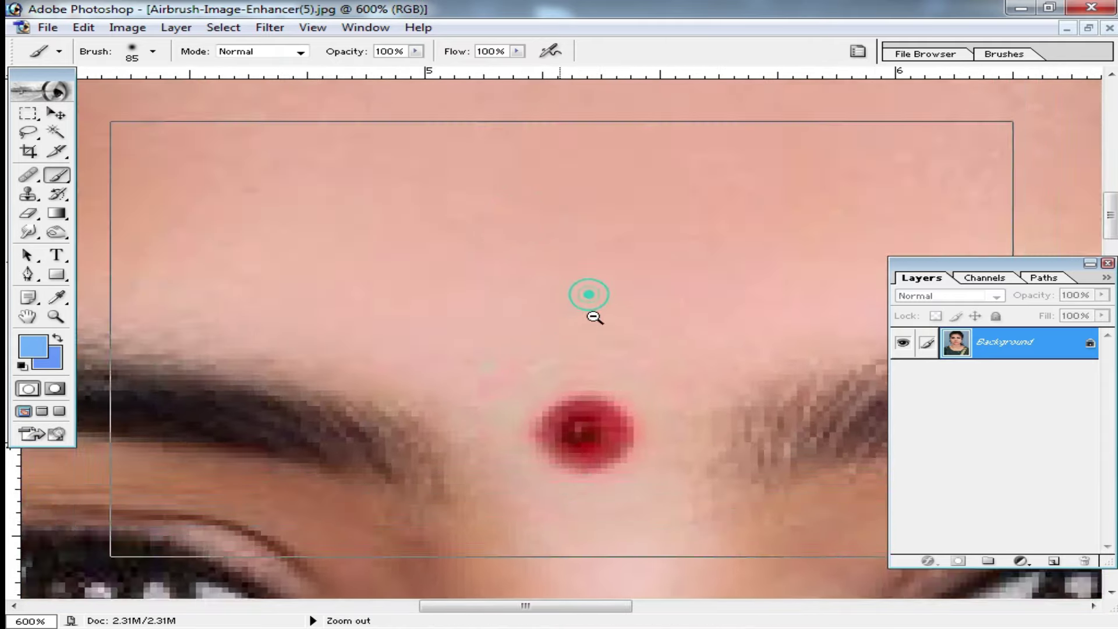
left_click(587, 292, "alt")
left_click(600, 379, "alt")
left_click(569, 299, "alt")
left_click(575, 299, "alt")
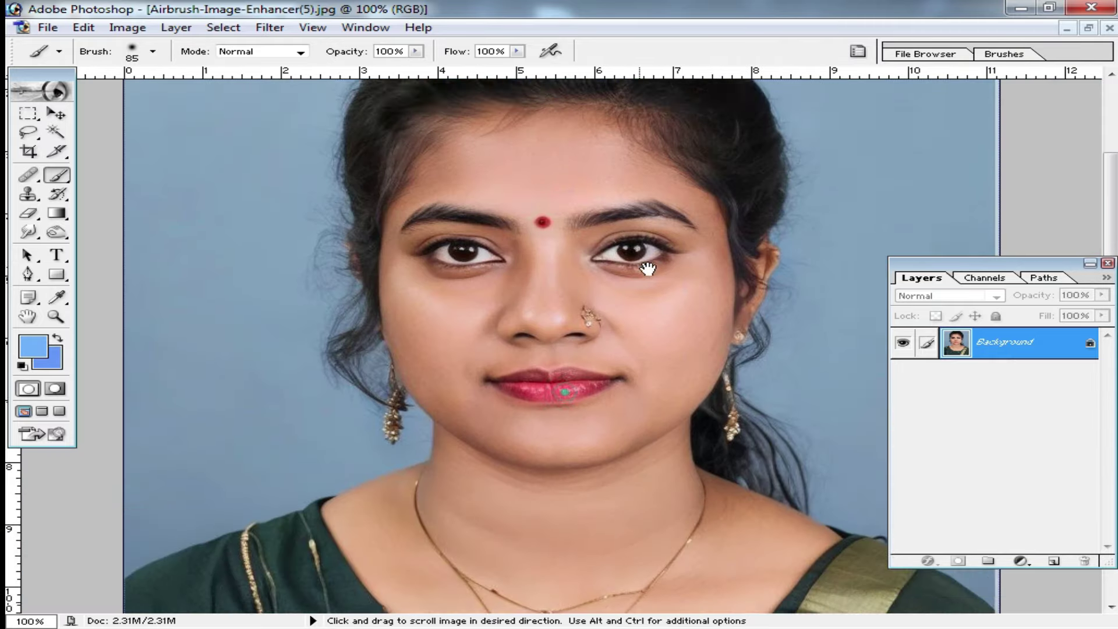
scroll(631, 386, "down", 3)
scroll(599, 387, "down", 2)
scroll(611, 357, "up", 4)
scroll(611, 357, "up", 1)
Step: Restore the windows and place the enhanced portrait at 50% in an enlarged window top-left
left_click(1089, 27)
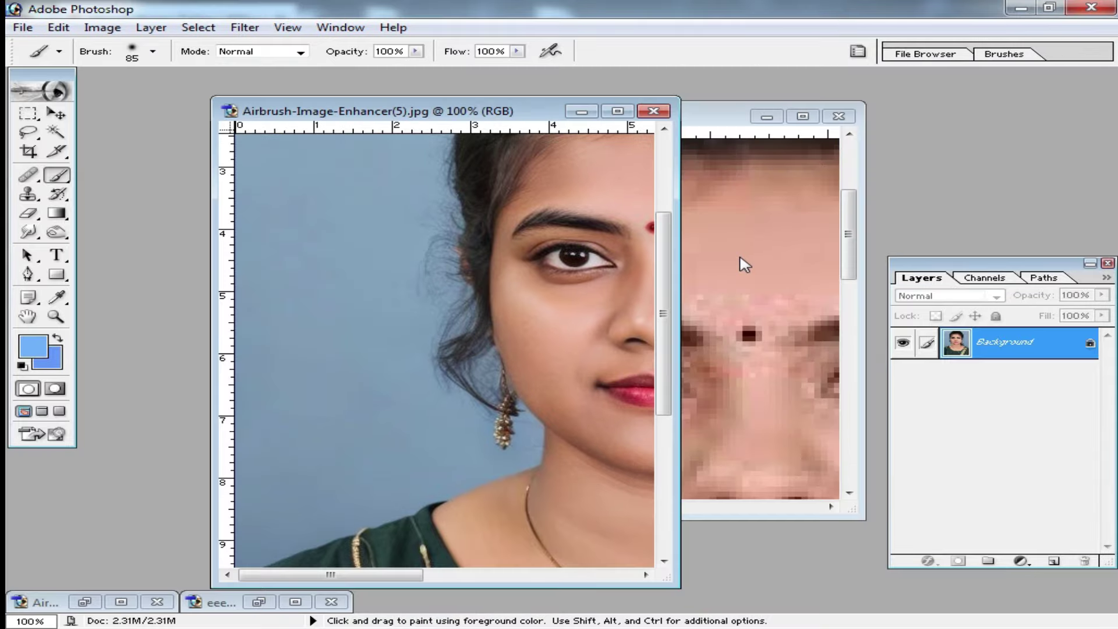
left_click(718, 331, "alt")
left_click(690, 354, "alt")
left_click(551, 352, "alt")
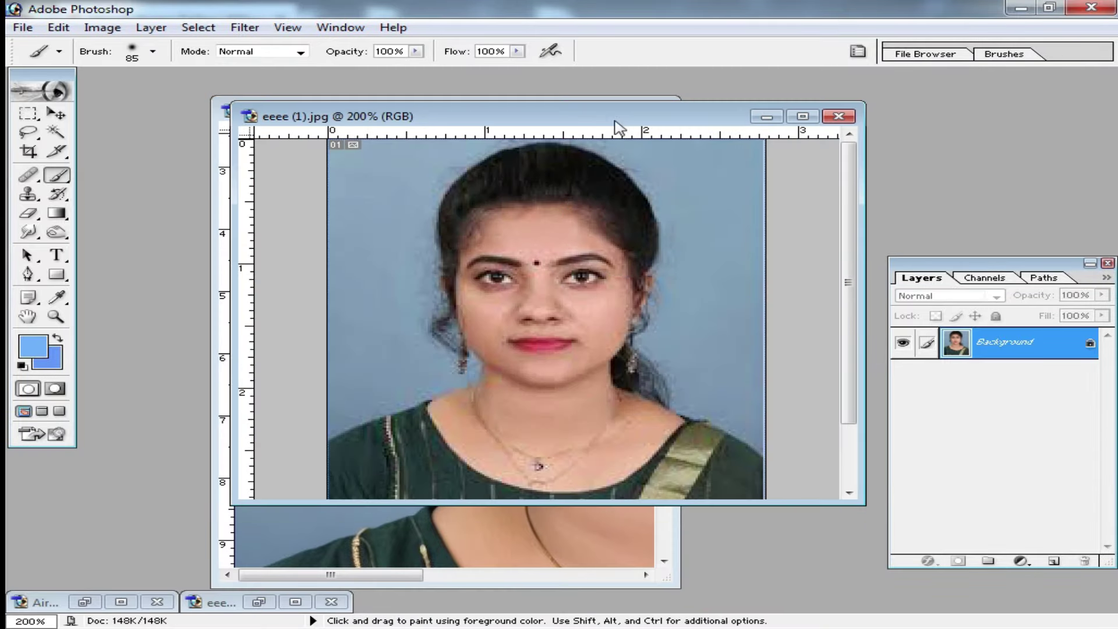
left_click_drag(318, 117, 611, 110)
left_click(472, 113)
left_click_drag(471, 114, 306, 75)
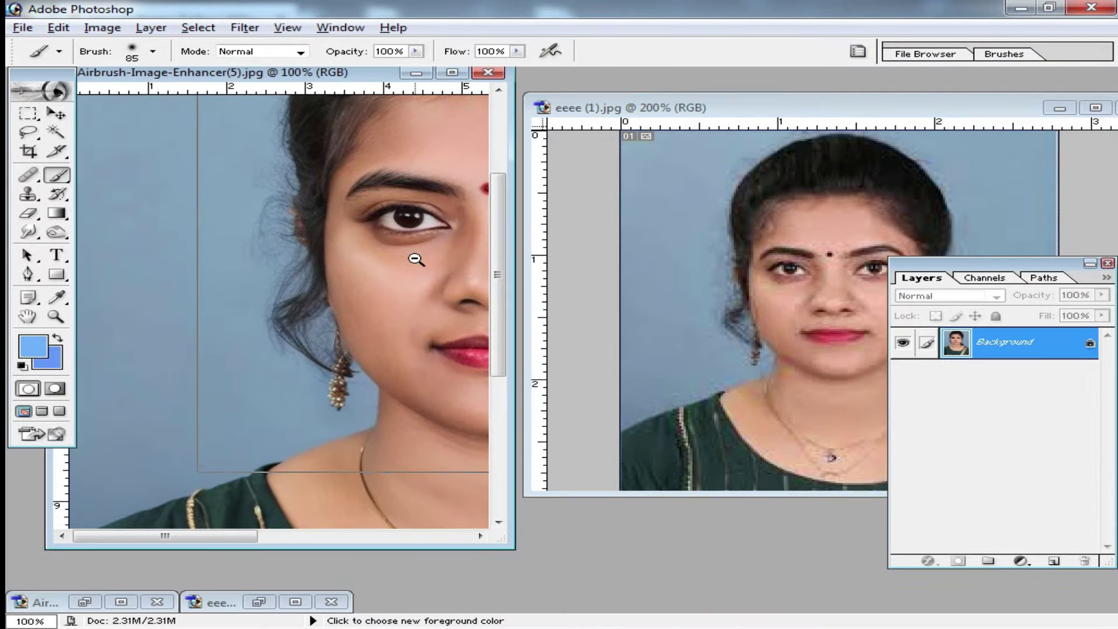
key("ctrl+minus")
key("ctrl+minus")
left_click_drag(484, 539, 778, 609)
Step: Position the original eeee (1).jpg window beside the enhanced portrait for comparison
left_click(912, 172)
left_click_drag(917, 96, 726, 113)
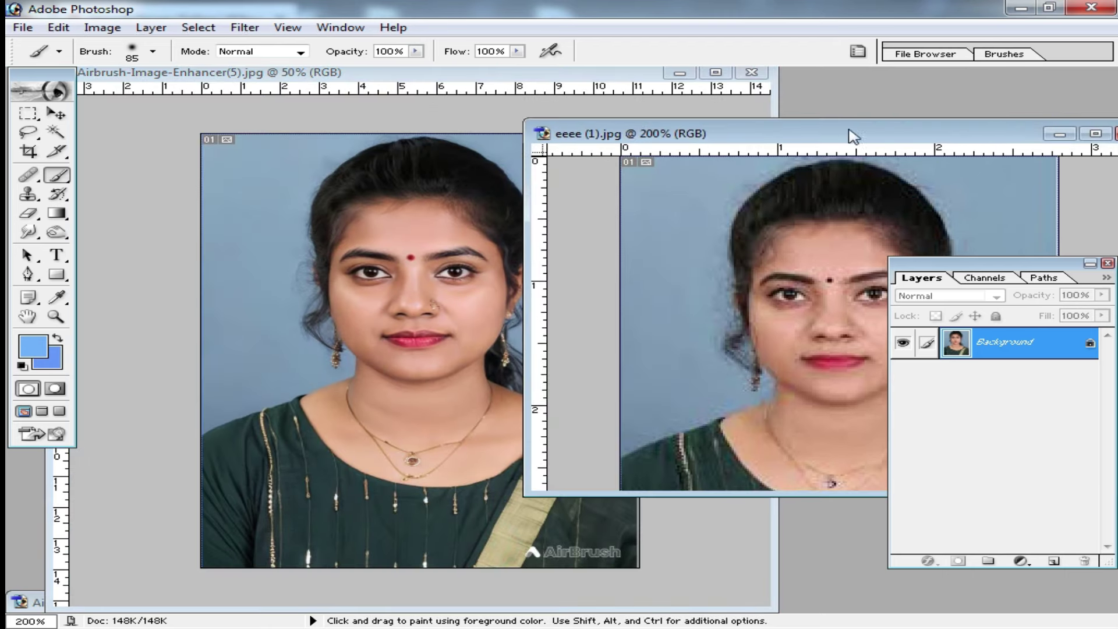
left_click_drag(861, 122, 736, 73)
left_click_drag(651, 76, 1009, 104)
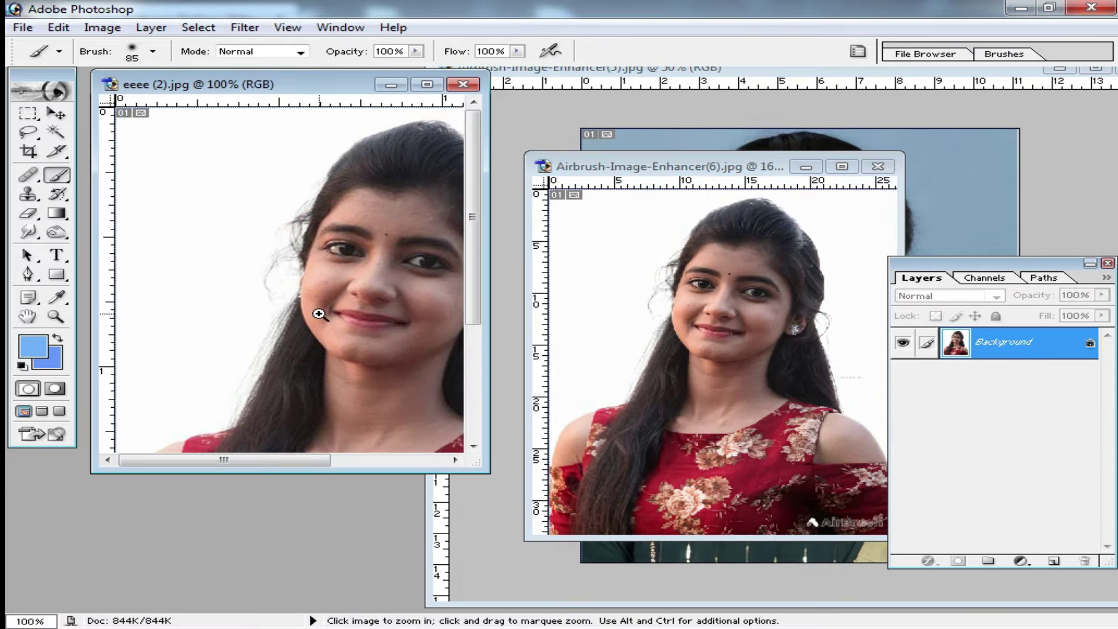
Step: Zoom closely into the nose and lips of Airbrush-Image-Enhancer(6).jpg and pan to the eye
left_click(319, 315)
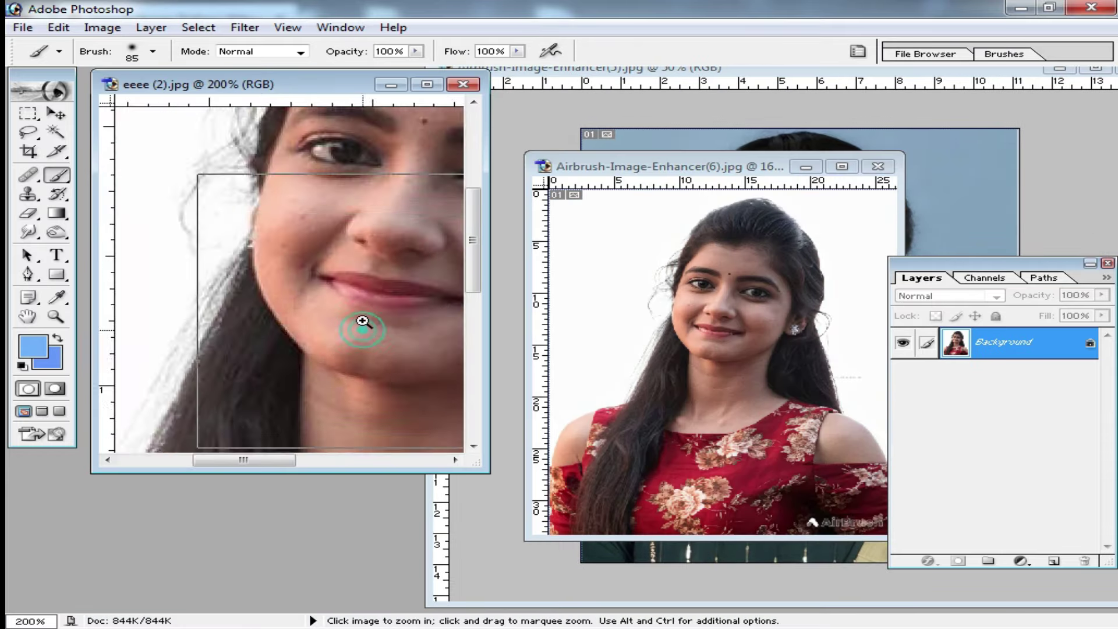
left_click(362, 320)
left_click(352, 269)
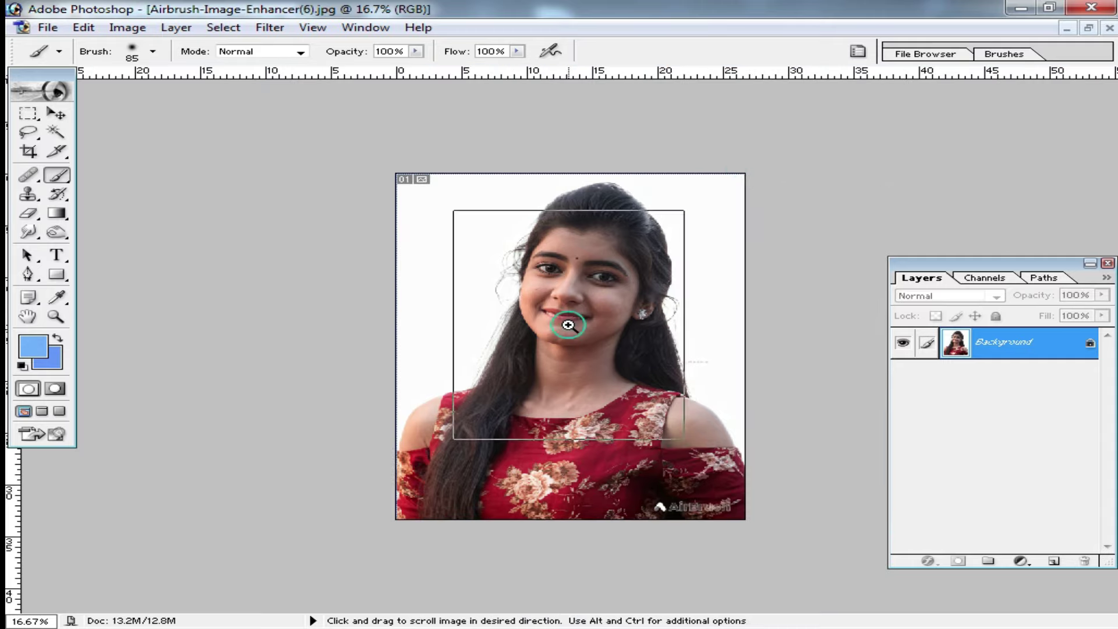
left_click(568, 325)
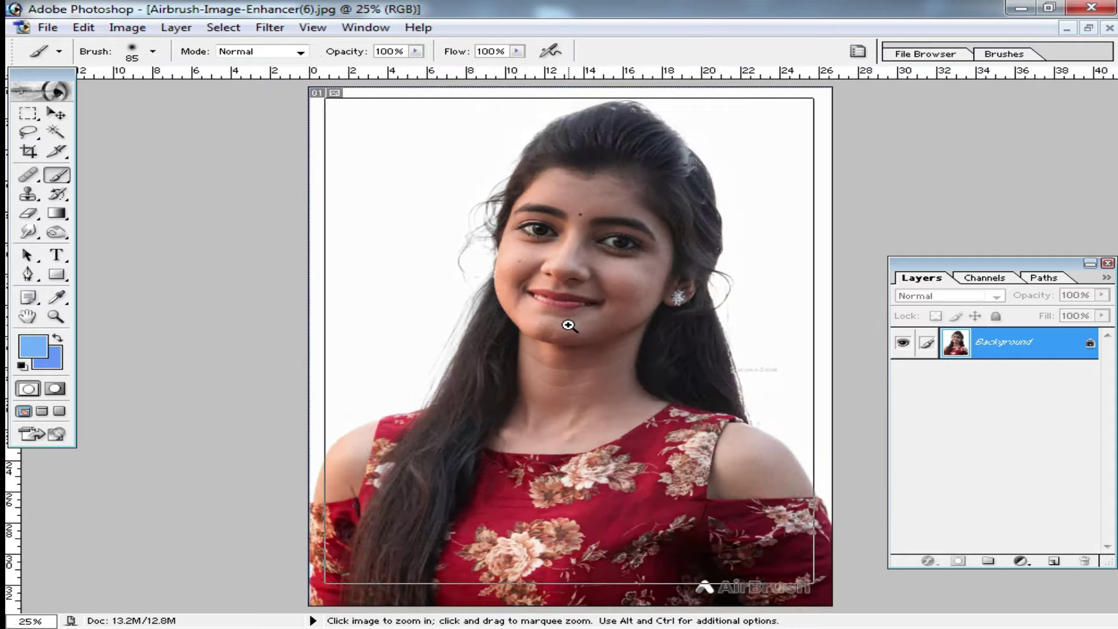
left_click(649, 342)
left_click(660, 356)
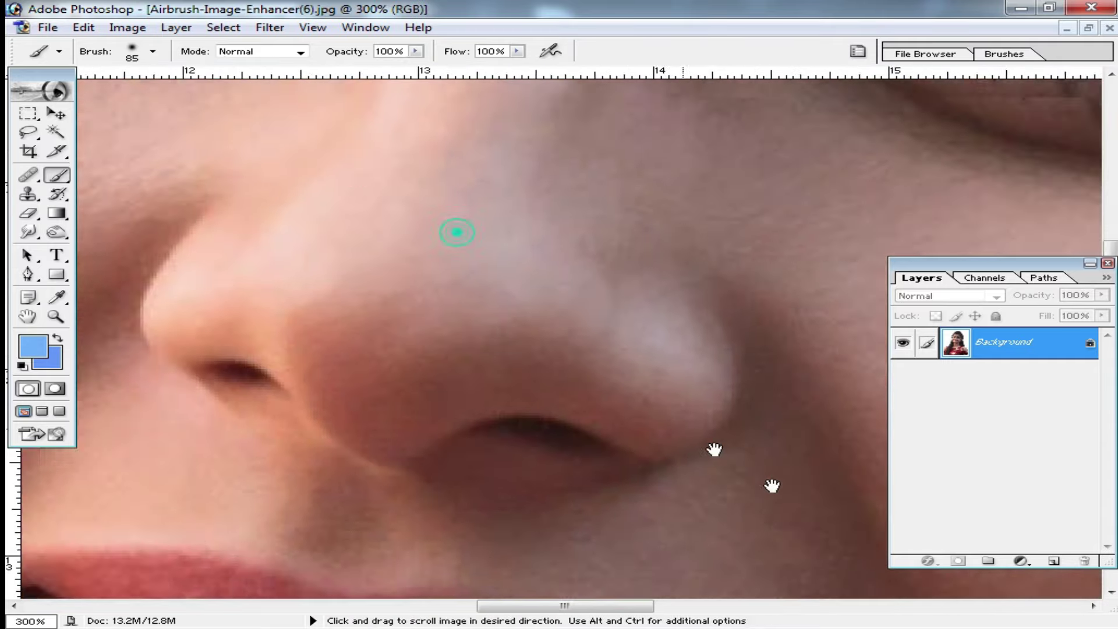
left_click_drag(709, 217, 734, 417)
left_click_drag(378, 361, 433, 485)
Step: Zoom out step by step past the eyebrow mole to the whole face
key("ctrl+minus")
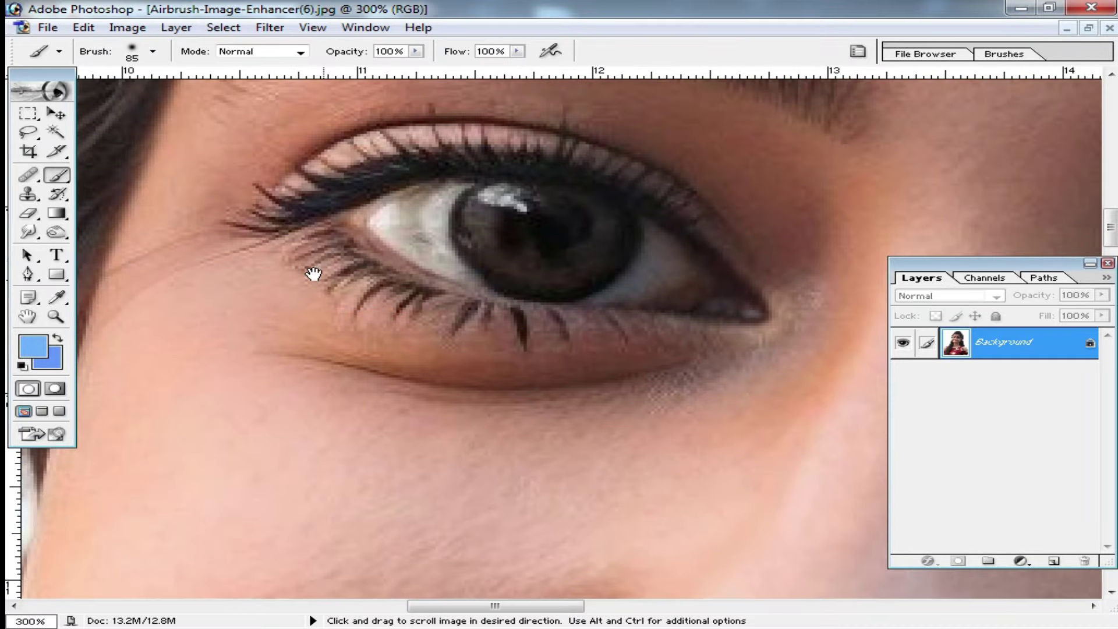
mouse_move(537, 279)
left_mouse_down()
mouse_move(720, 297)
mouse_move(474, 245)
left_mouse_up()
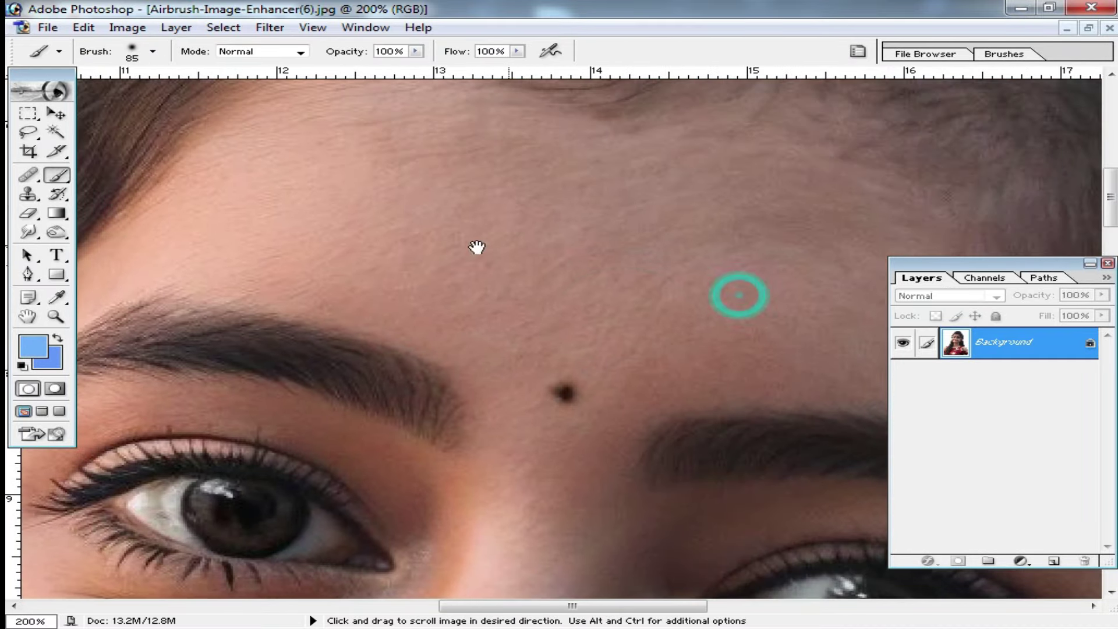
key("ctrl+minus")
key("ctrl+minus")
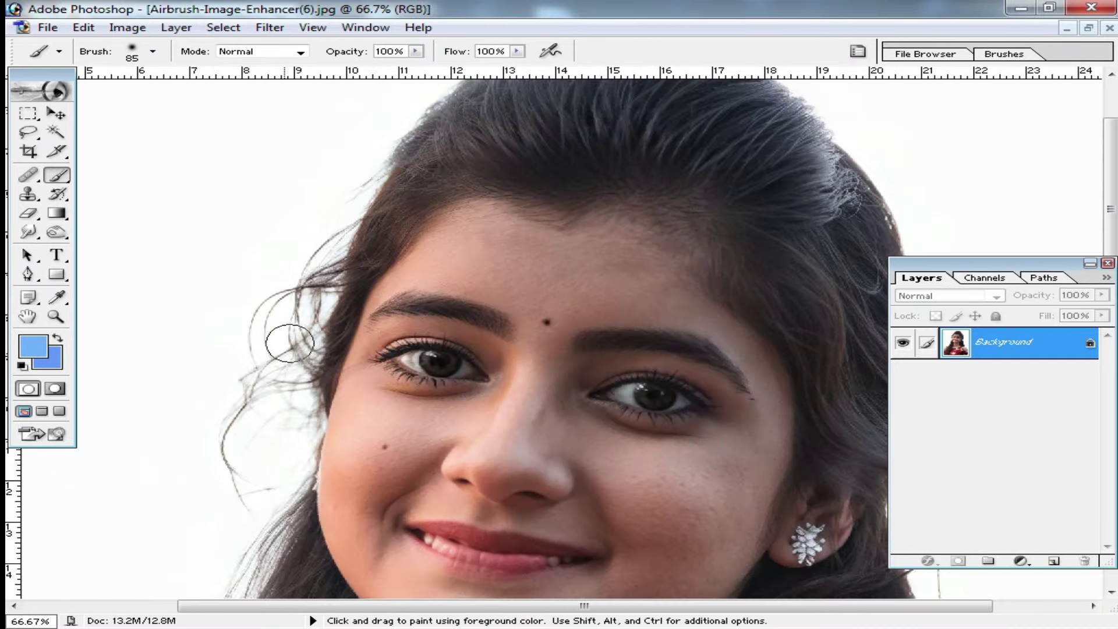
scroll(656, 173, "up", 3)
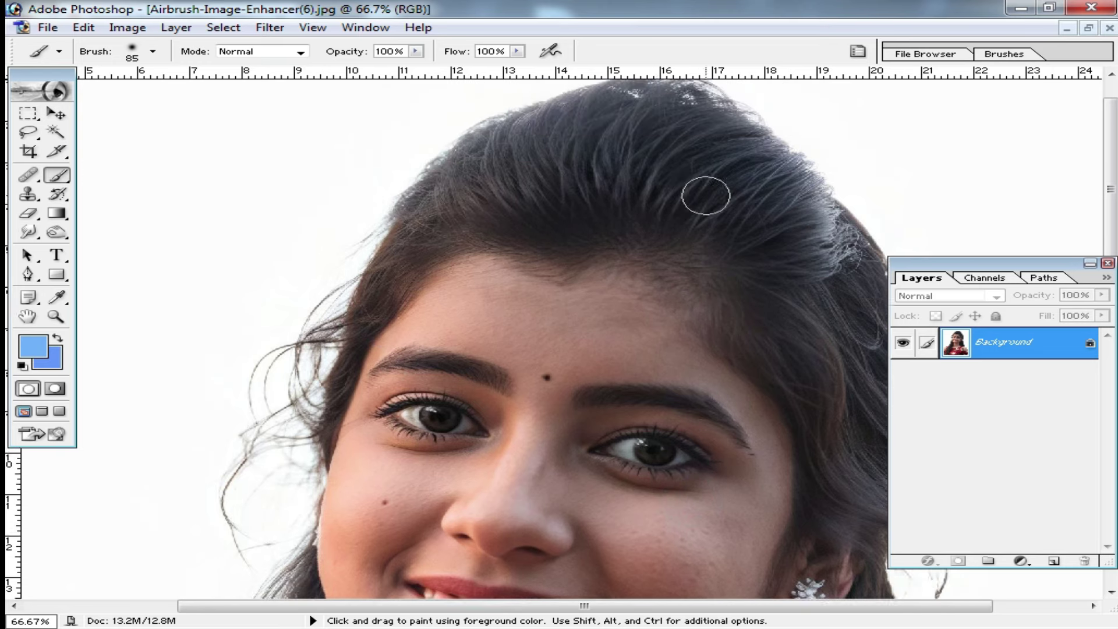
key("ctrl+minus")
key("ctrl+minus")
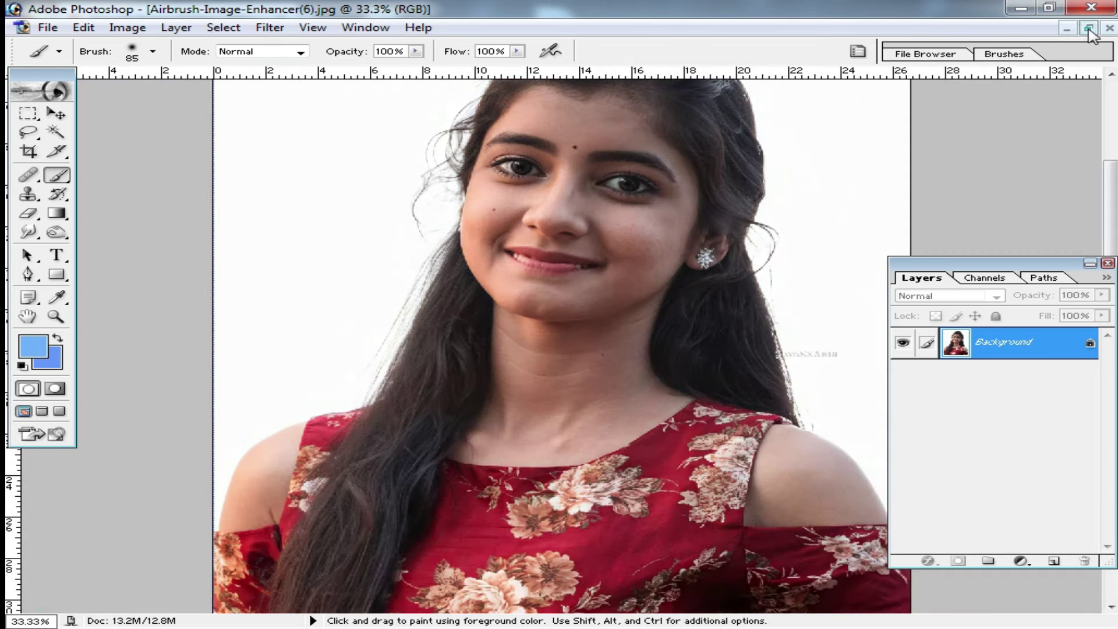
Step: Restore the window, move and enlarge it to fit the whole photo, then bring the first portrait forward
left_click(1090, 28)
left_click_drag(708, 171, 200, 115)
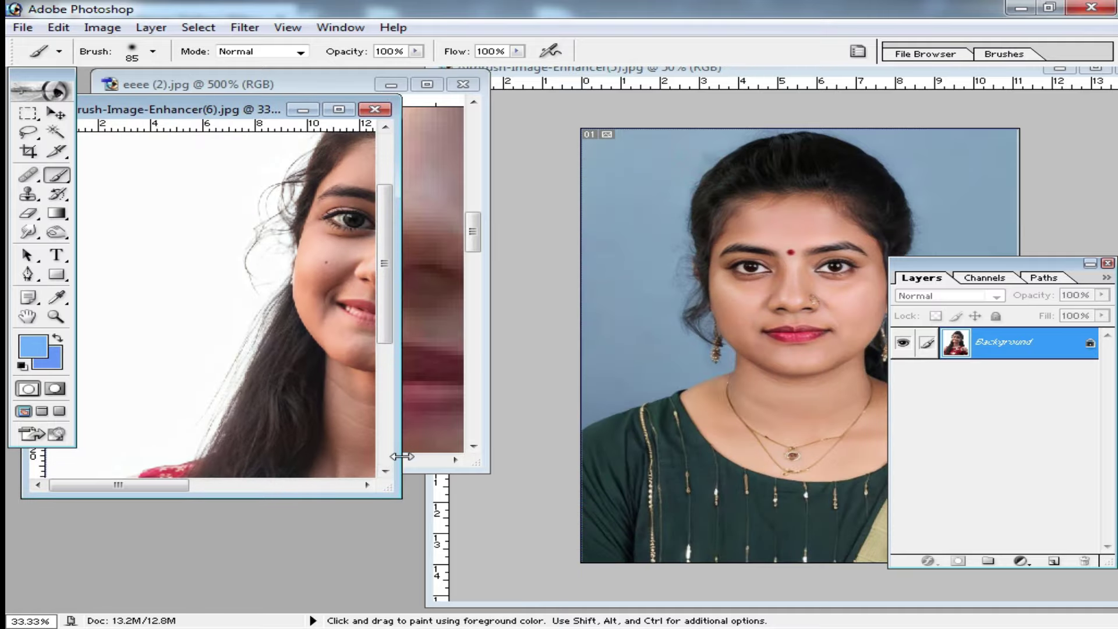
left_click_drag(392, 491, 775, 606)
key("ctrl+minus")
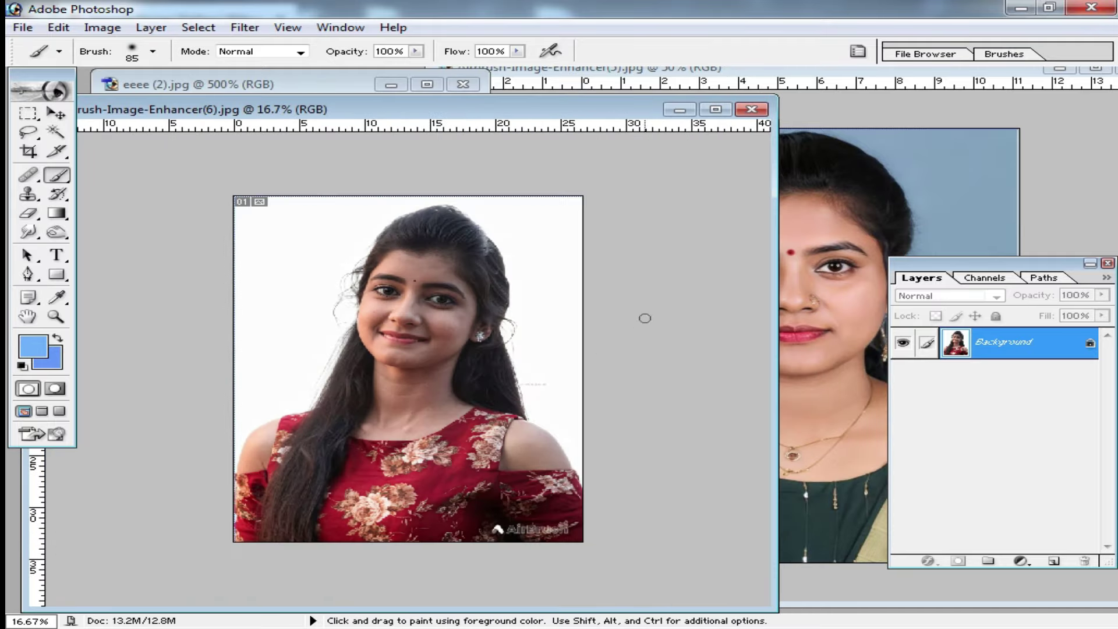
left_click(891, 109)
Step: Maximize the portrait, magnify the nose and mouth to 300%, then zoom back out
double_click(470, 105)
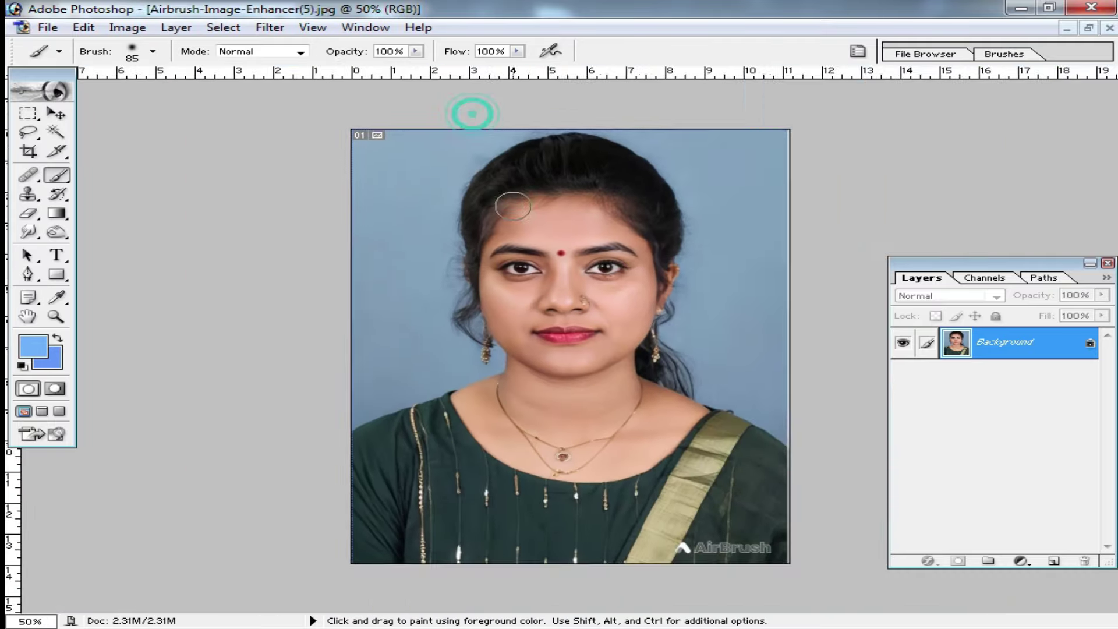
left_click(570, 313)
left_click(573, 312)
left_click(582, 342)
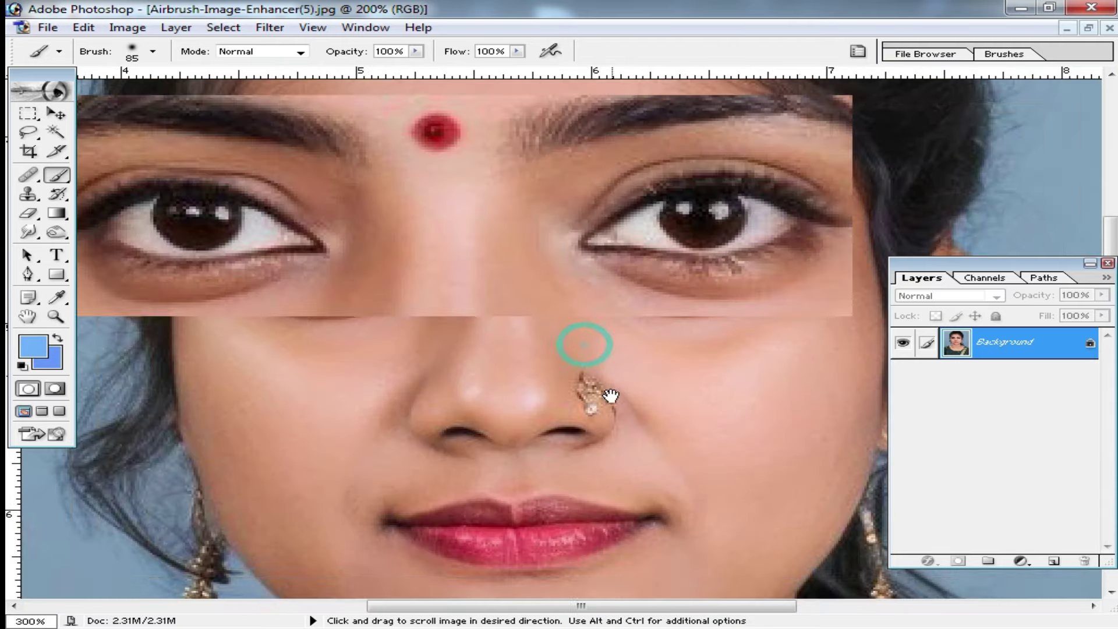
left_click(606, 387)
key("ctrl+alt+0")
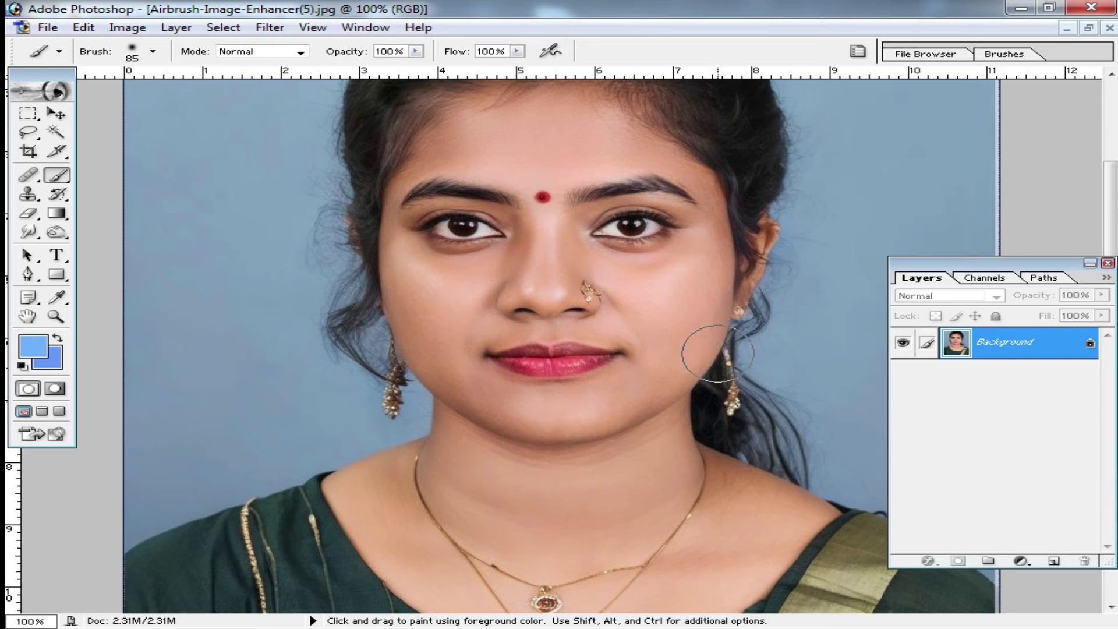
Step: Apply Color Balance shifting the highlights toward blue by +8, then zoom to 66.7%
key("i")
key("ctrl+b")
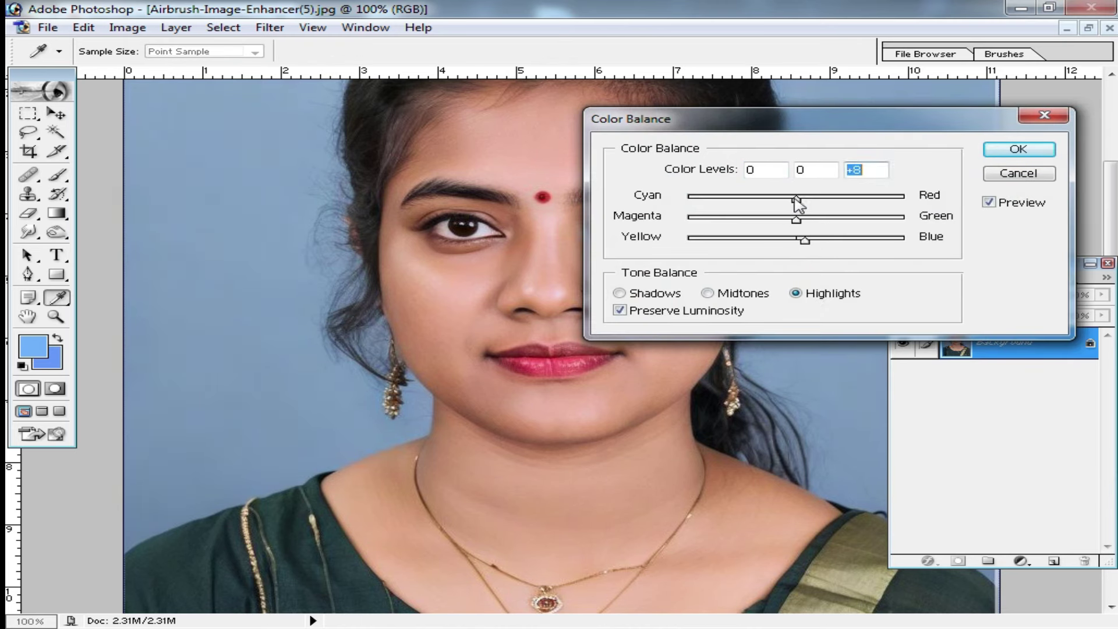
left_click(1025, 145)
key("b")
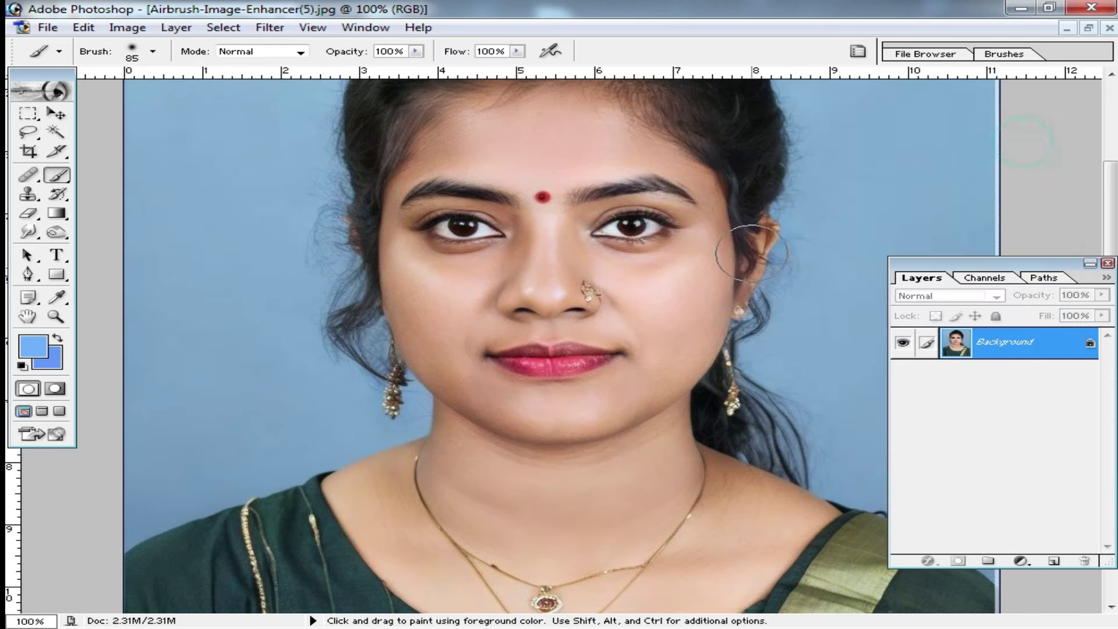
key("ctrl+minus")
Step: Apply Imagenomic Noiseware Professional noise reduction to the portrait
left_click(269, 27)
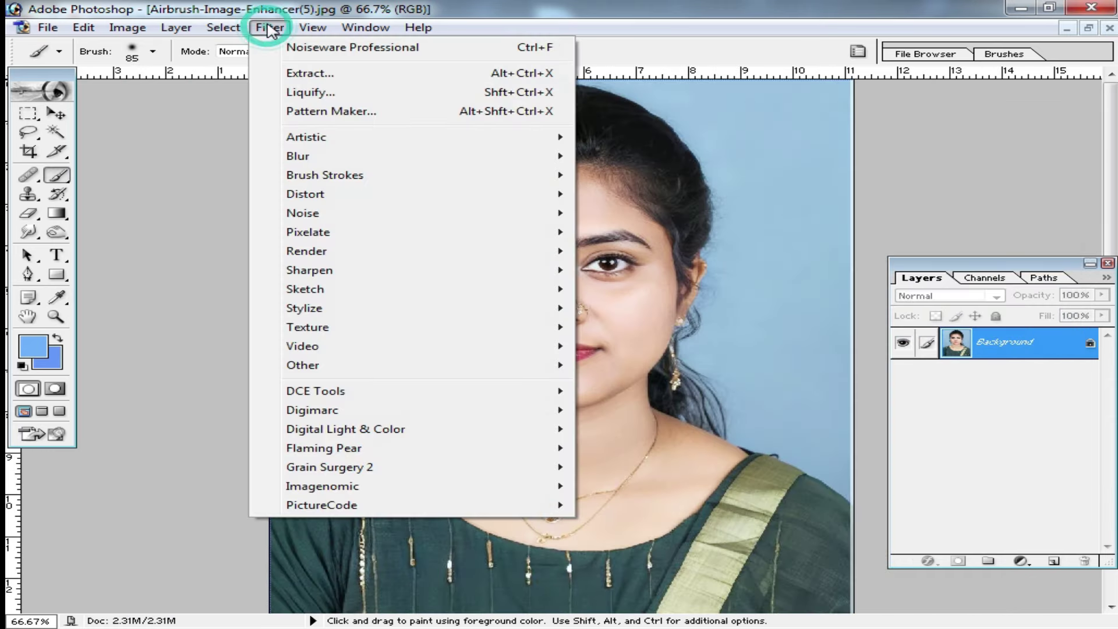
left_click(356, 486)
left_click(693, 485)
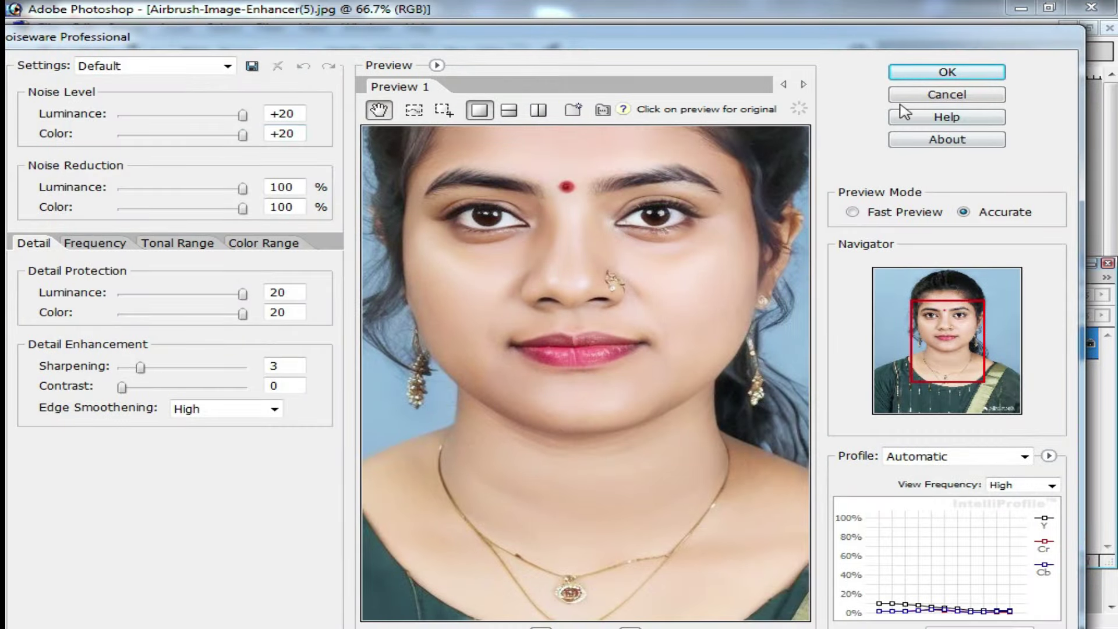
left_click(931, 74)
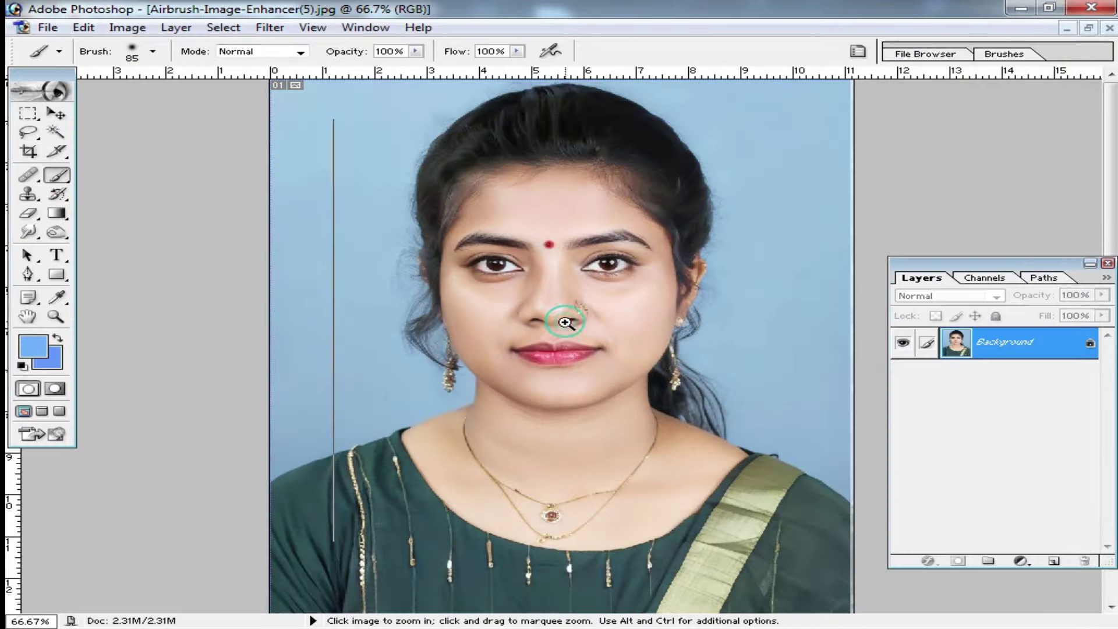
Step: Check the nose ring up close, then restore the window at 66.7% and move it aside
left_click(568, 319, "ctrl")
left_click(584, 342, "ctrl")
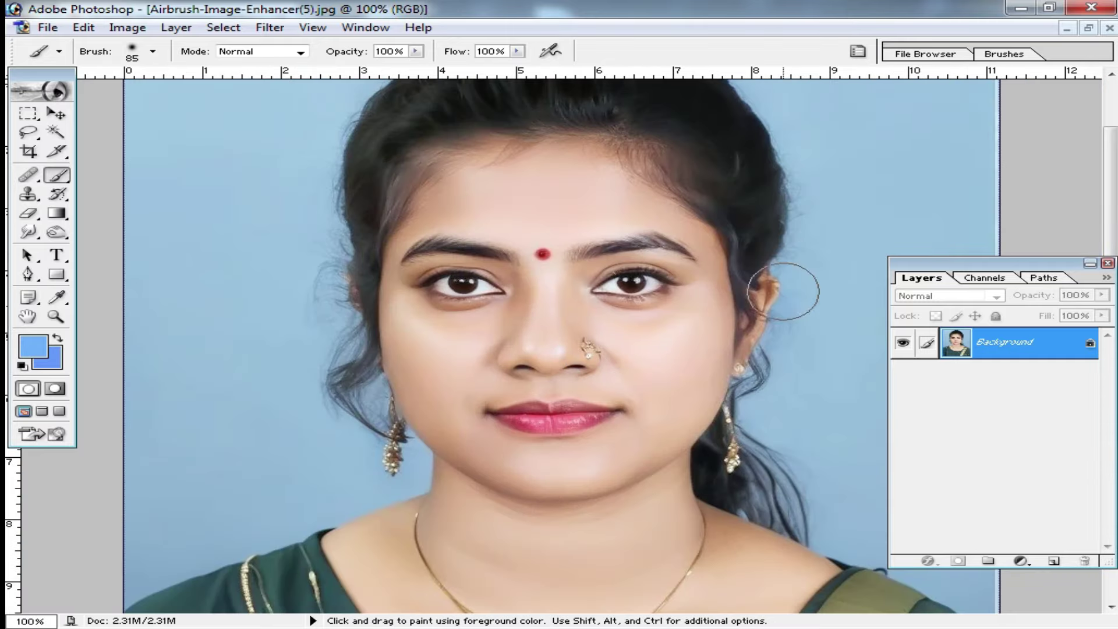
key("ctrl+plus")
key("ctrl+minus")
key("ctrl+minus")
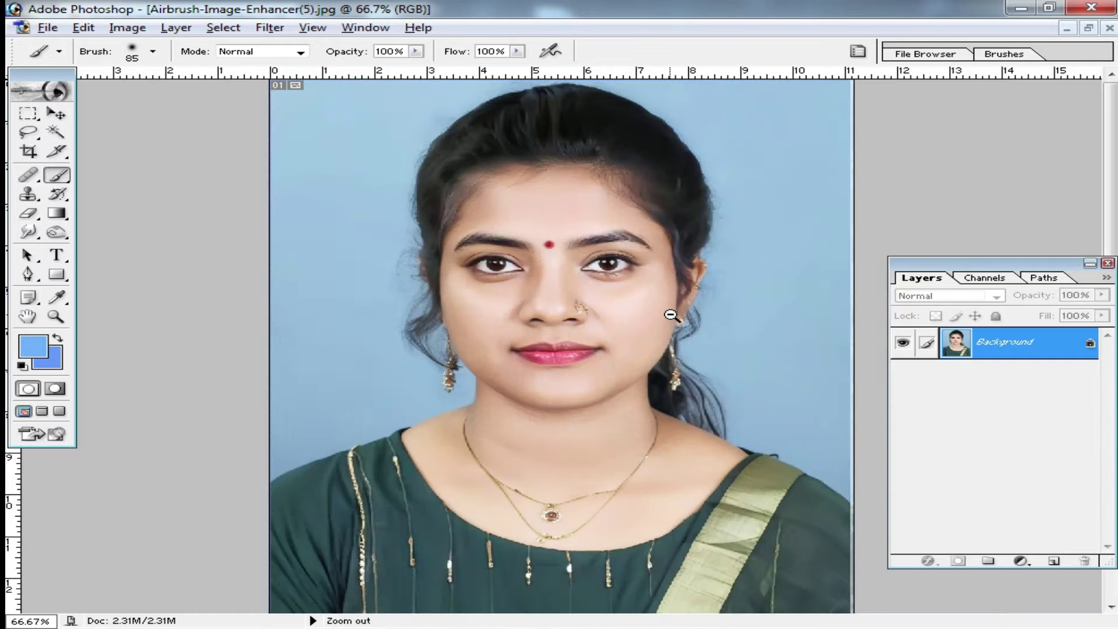
left_click(1088, 28)
mouse_move(367, 107)
left_mouse_down()
mouse_move(619, 237)
mouse_move(798, 103)
left_mouse_up()
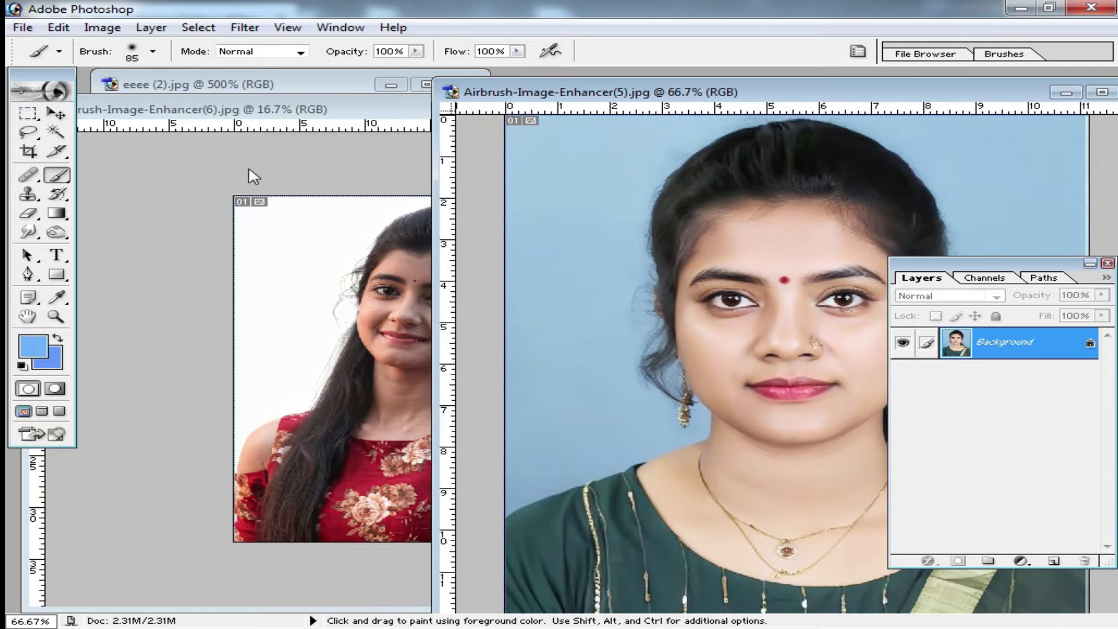
Step: Bring the second portrait forward, maximize its window and zoom on the face to 66.7%
left_click(233, 150)
mouse_move(416, 114)
left_mouse_down()
mouse_move(634, 410)
mouse_move(547, 100)
left_mouse_up()
double_click(532, 100)
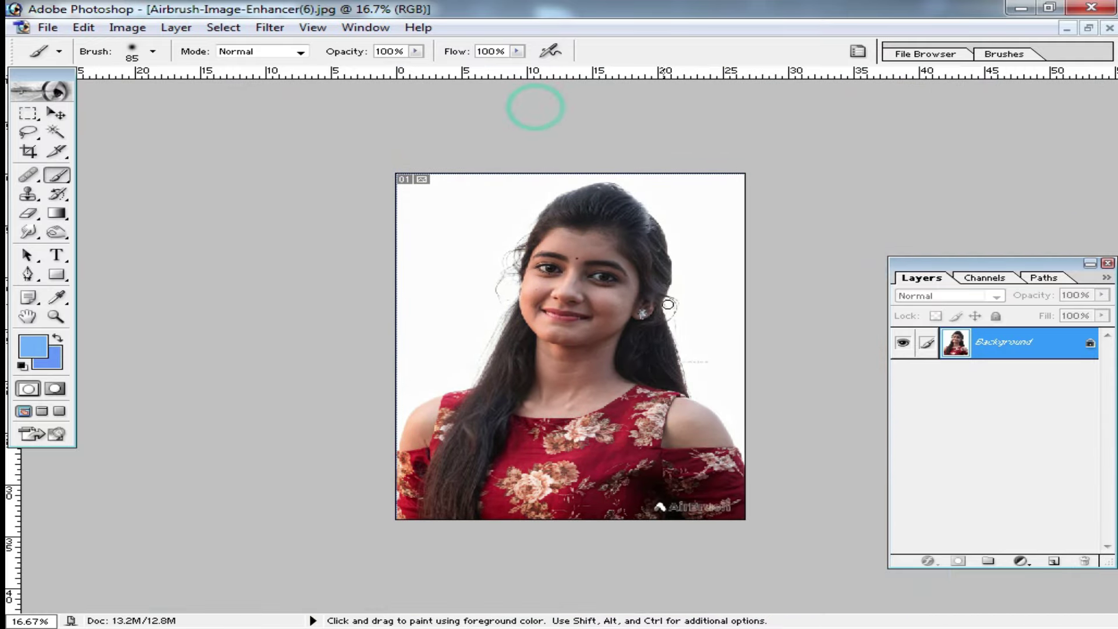
left_click(598, 339, "ctrl")
left_click(612, 325, "ctrl")
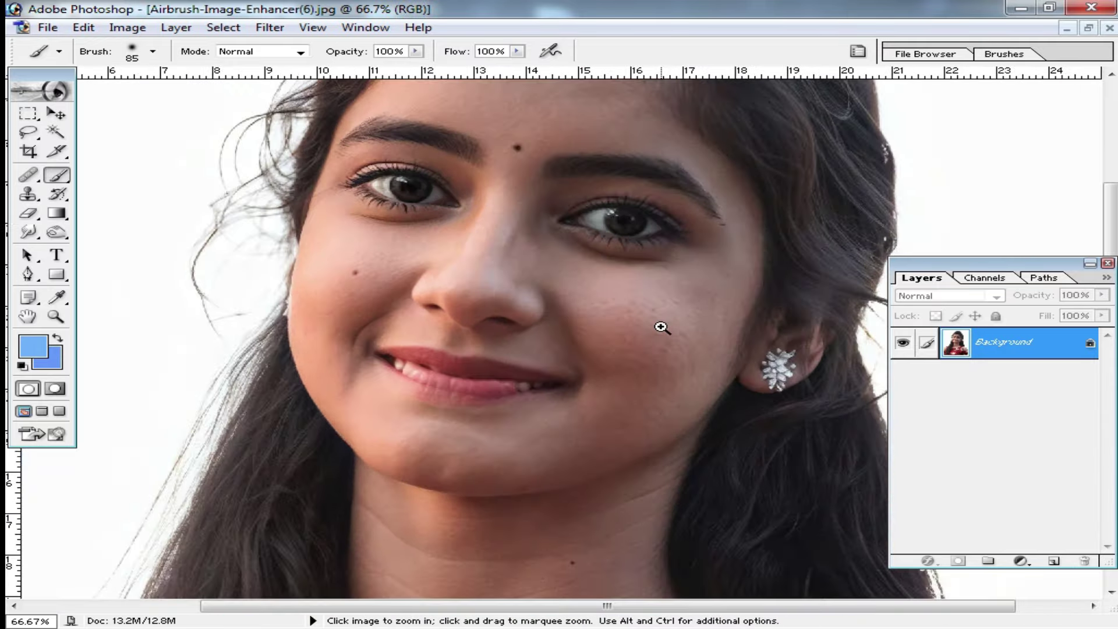
Step: Try brightening with Levels and then Curves, cancelling both adjustments
key("ctrl+l")
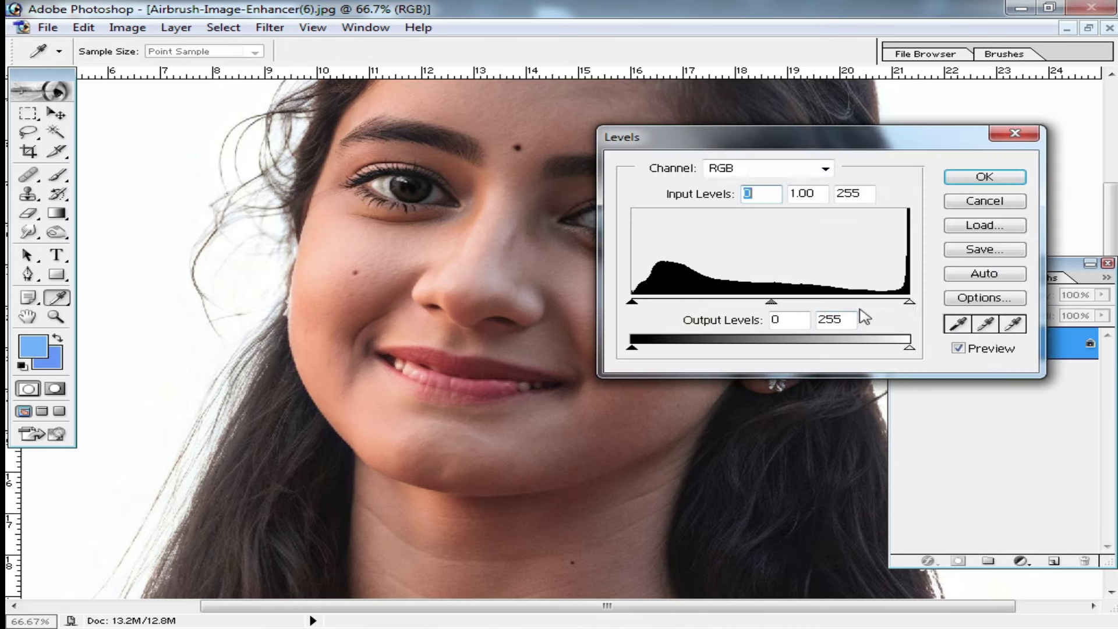
mouse_move(915, 301)
left_mouse_down()
mouse_move(744, 303)
mouse_move(767, 309)
left_mouse_up()
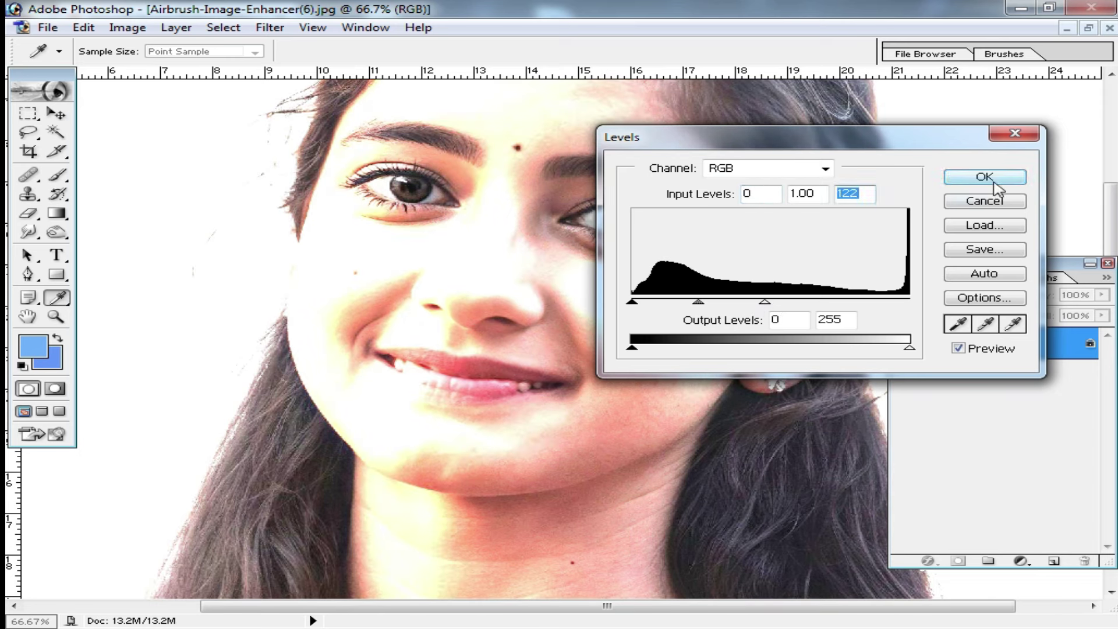
left_click(1016, 139)
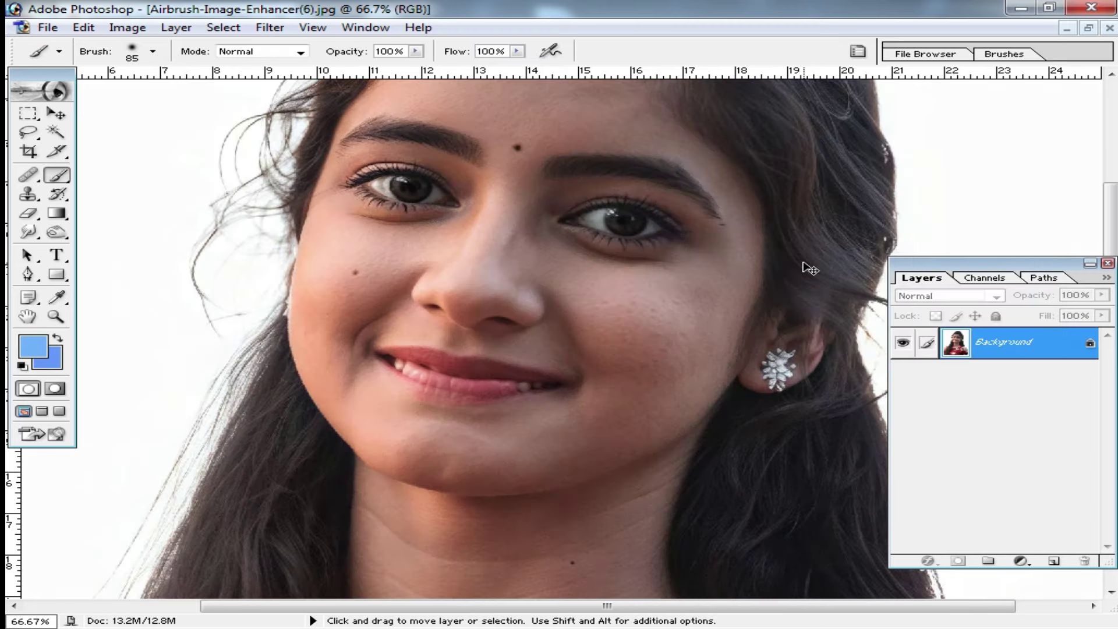
key("ctrl+m")
left_click_drag(814, 273, 774, 247)
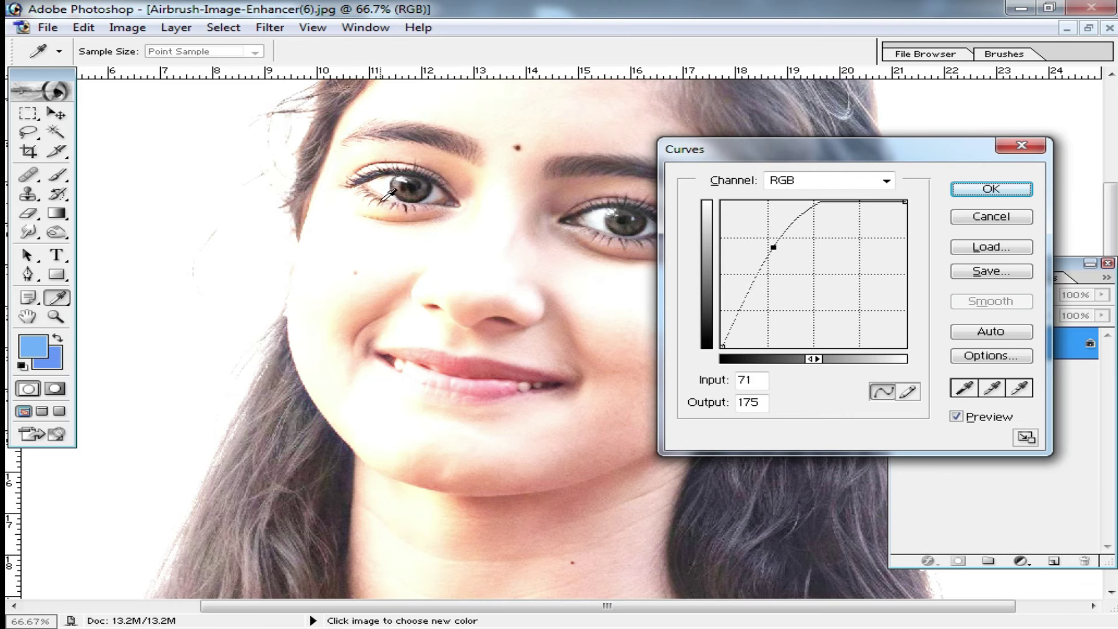
left_click(992, 217)
key("b")
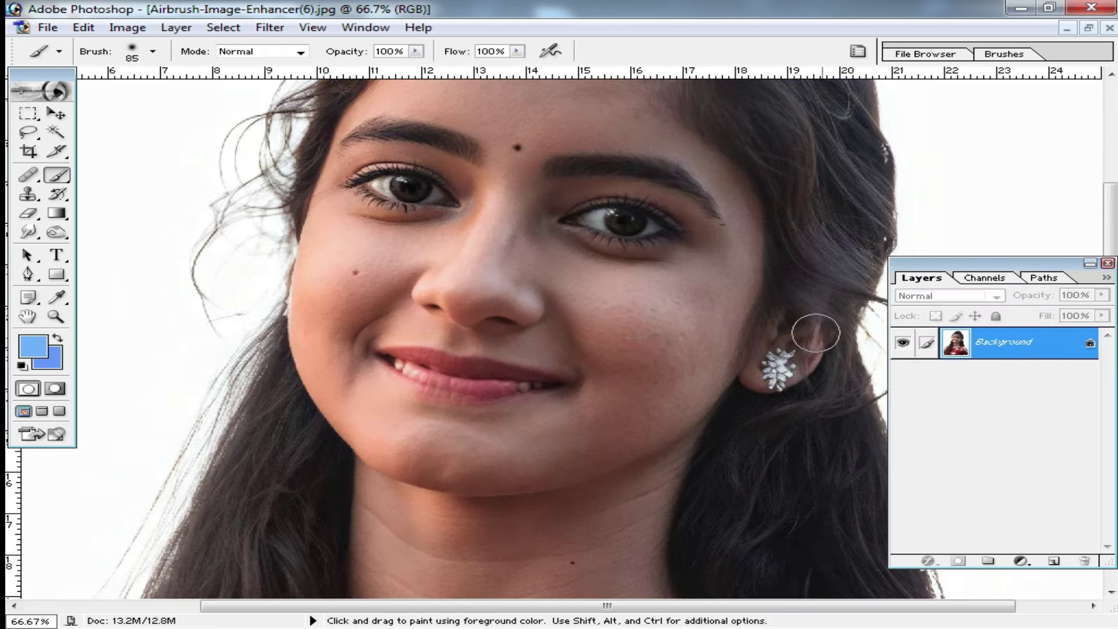
Step: Duplicate the Background as Layer 1 and set its blend mode to Screen
key("ctrl+j")
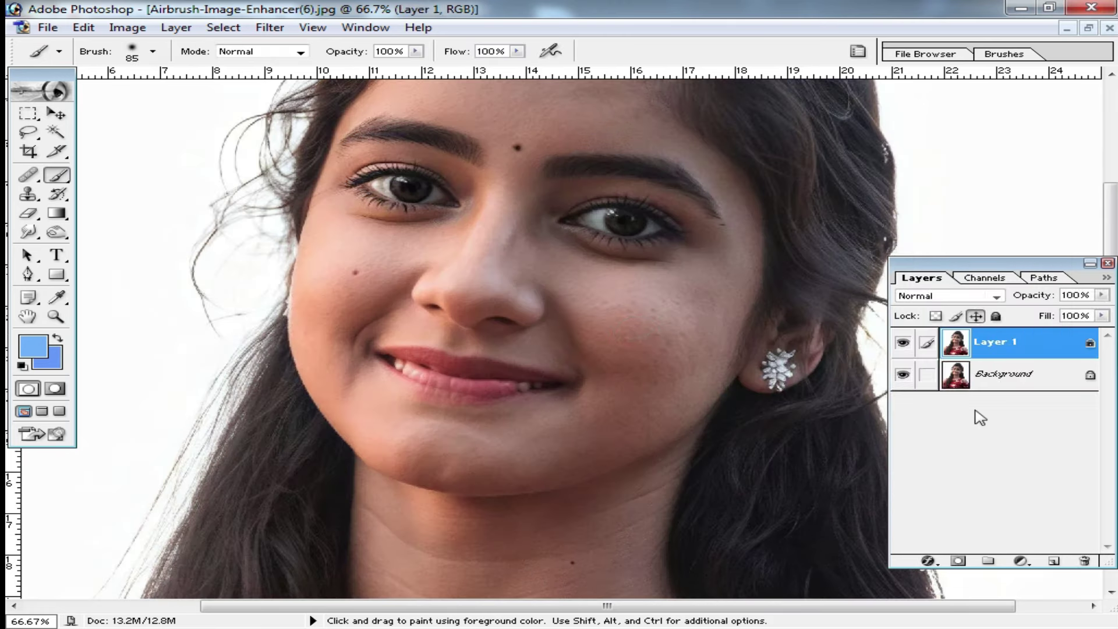
left_click(1002, 296)
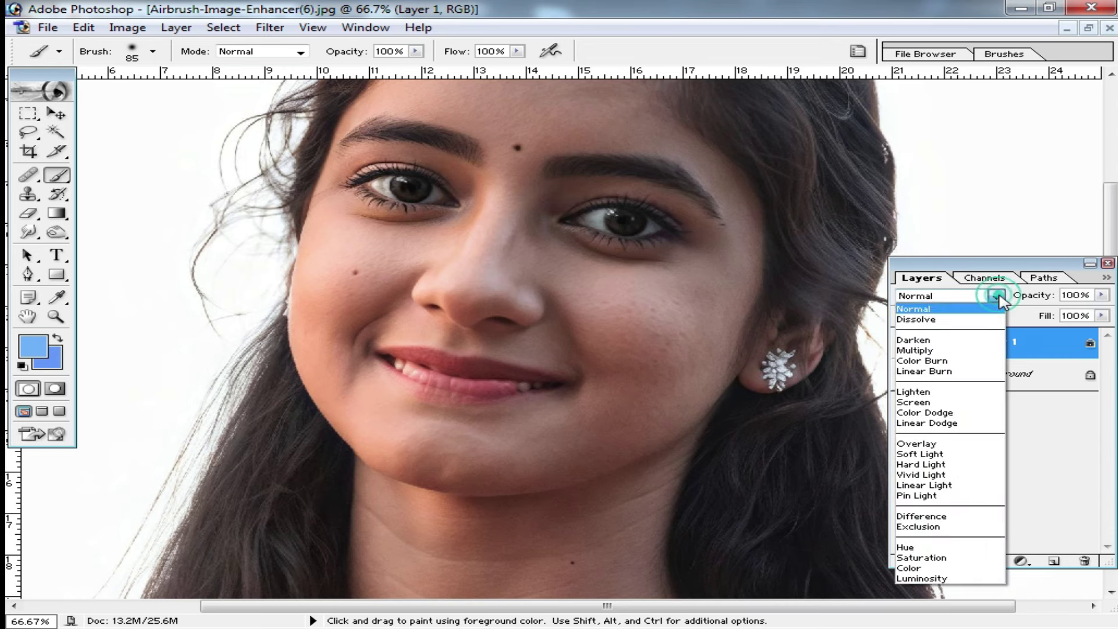
left_click(935, 403)
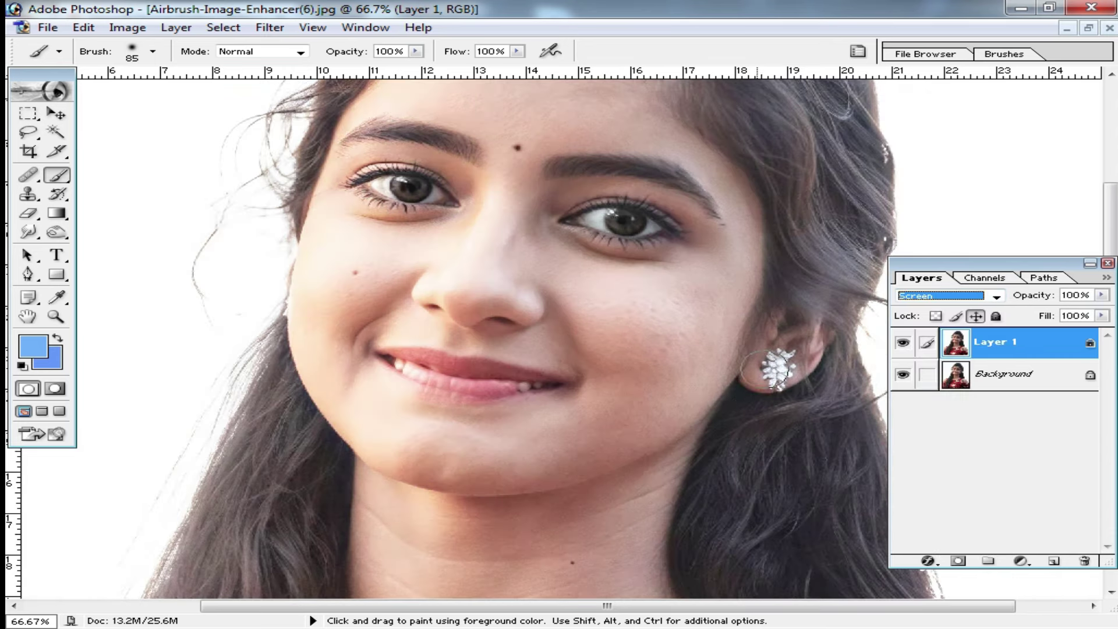
scroll(662, 362, "down", 2)
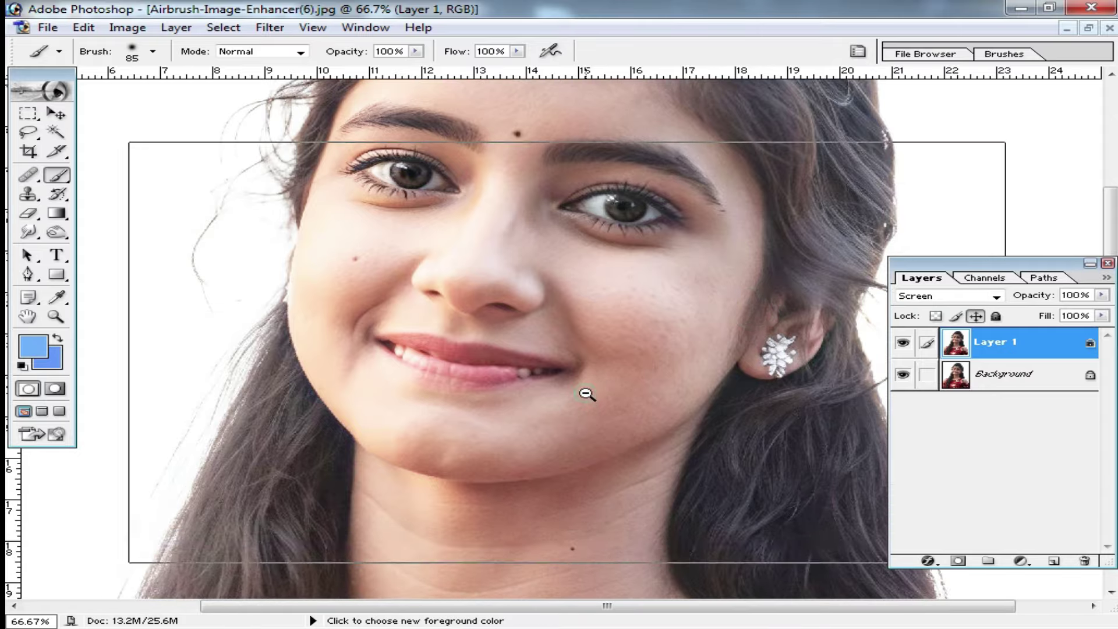
key("ctrl+minus")
scroll(635, 386, "down", 3)
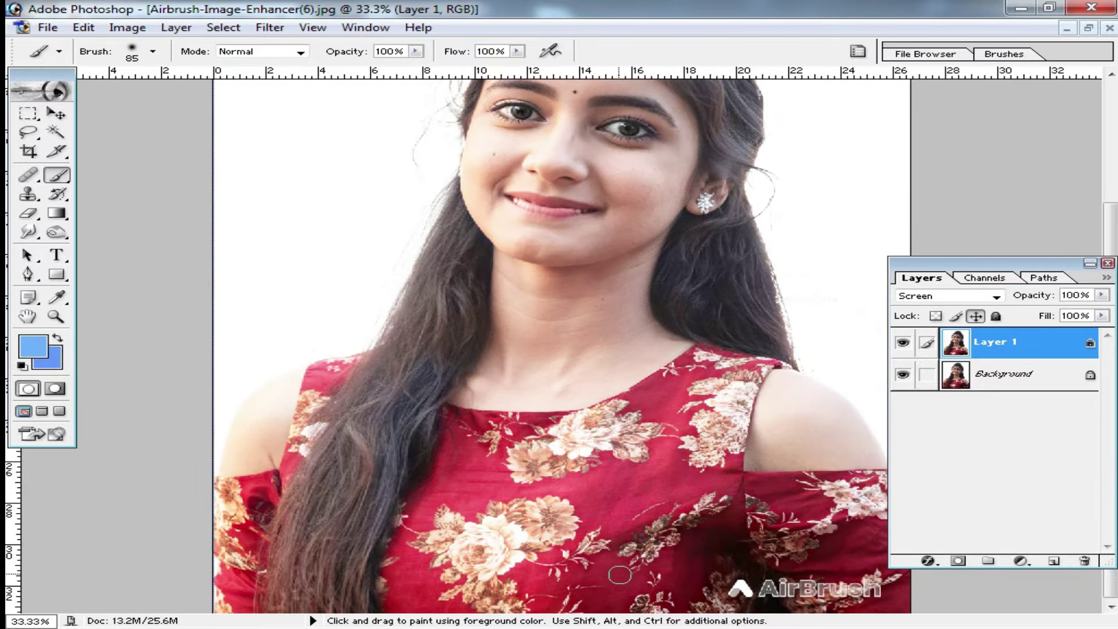
scroll(667, 347, "up", 2)
scroll(634, 281, "up", 3)
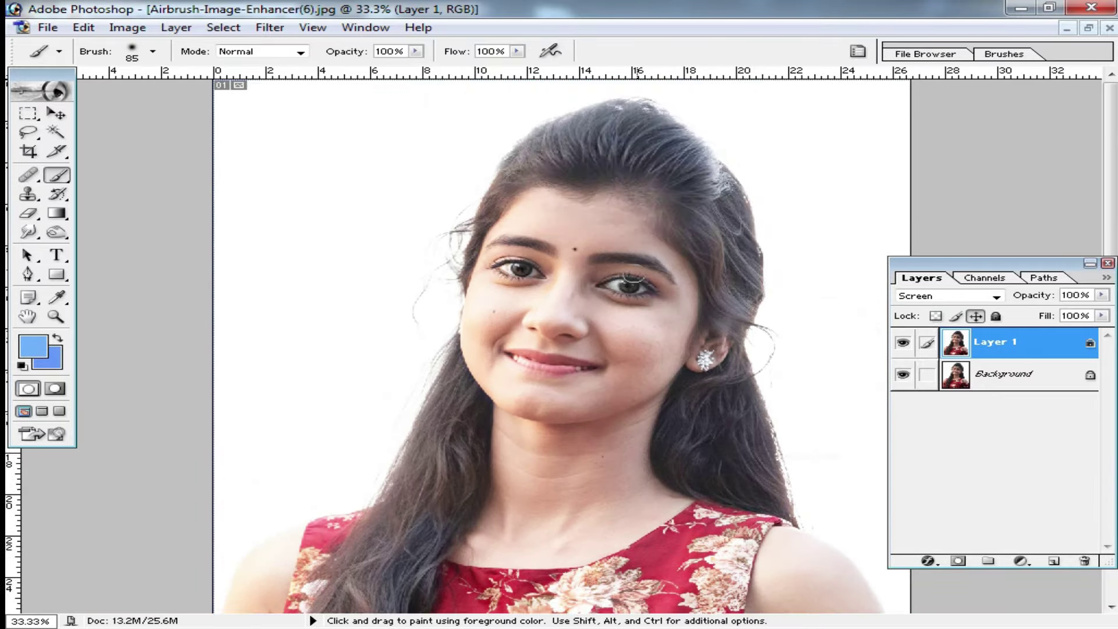
left_click(569, 307)
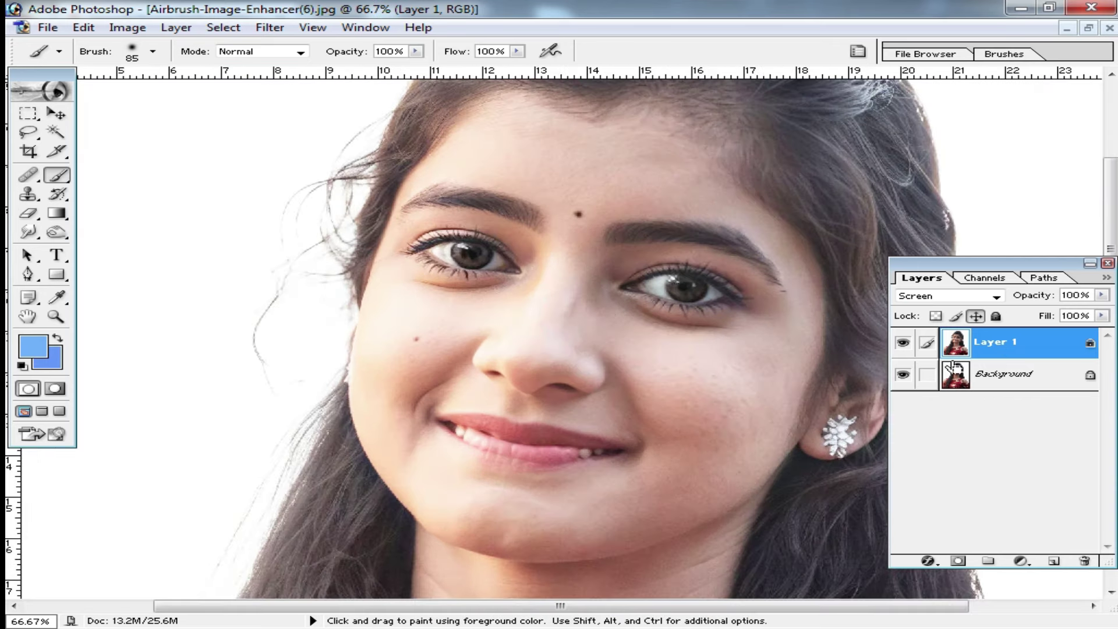
Step: Try an extra Layer 1 copy, undo it, and inspect the eye and cheeks up close
key("ctrl+j")
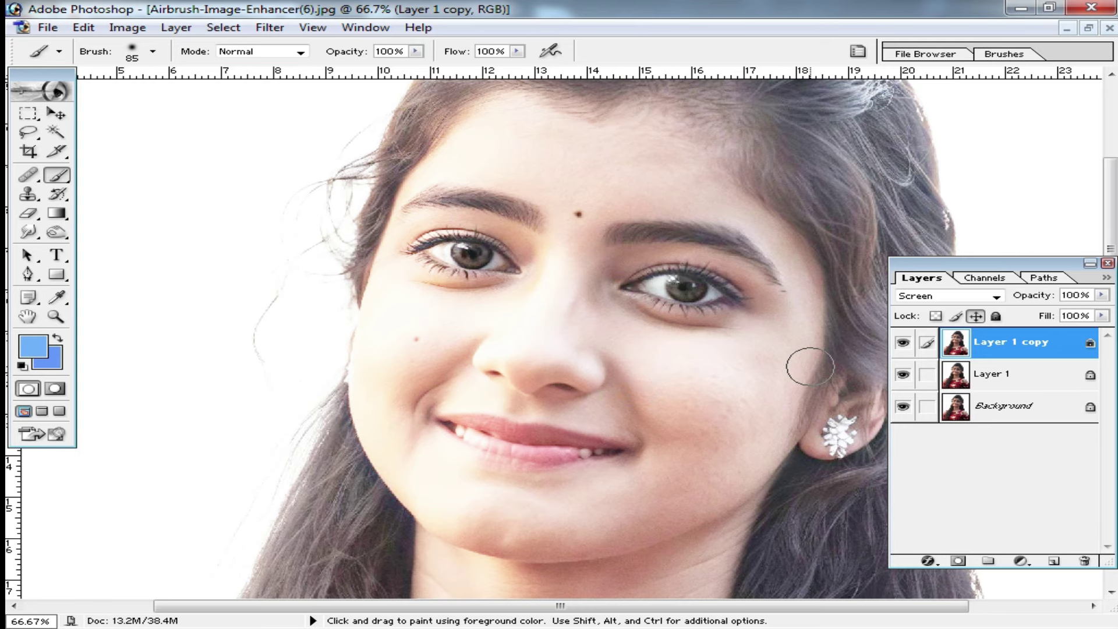
key("ctrl+z")
key("ctrl+minus")
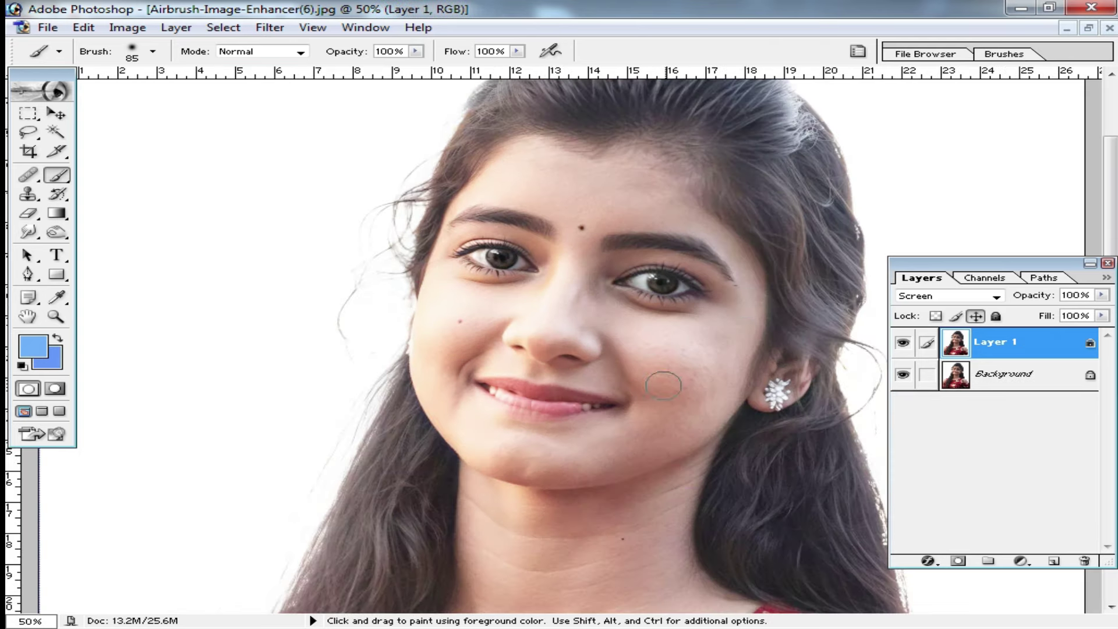
left_click(539, 325)
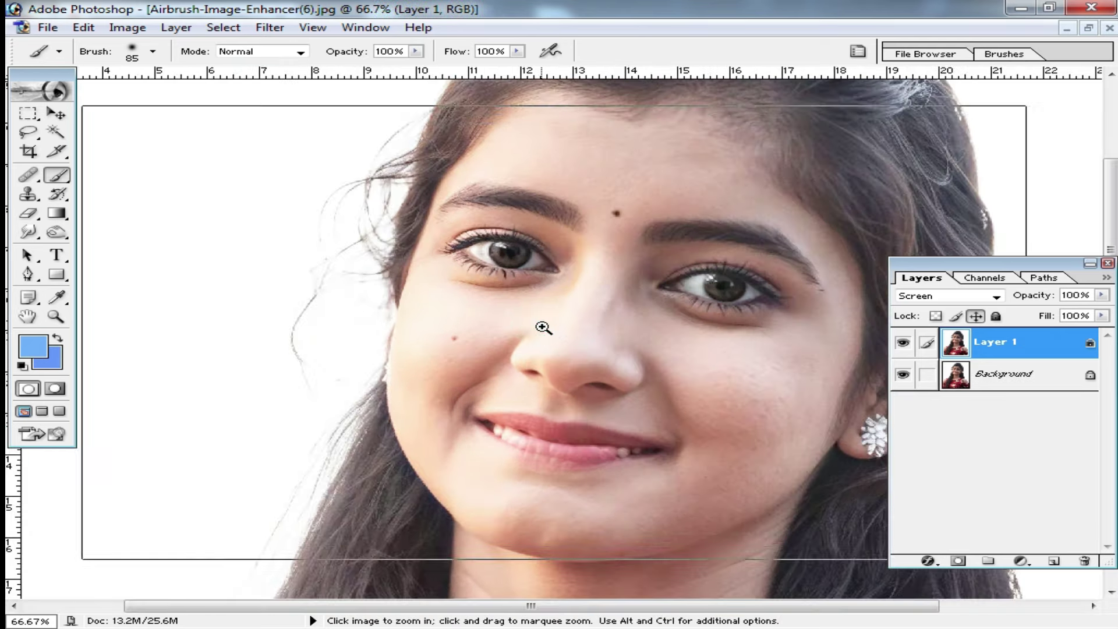
left_click(524, 367, "alt")
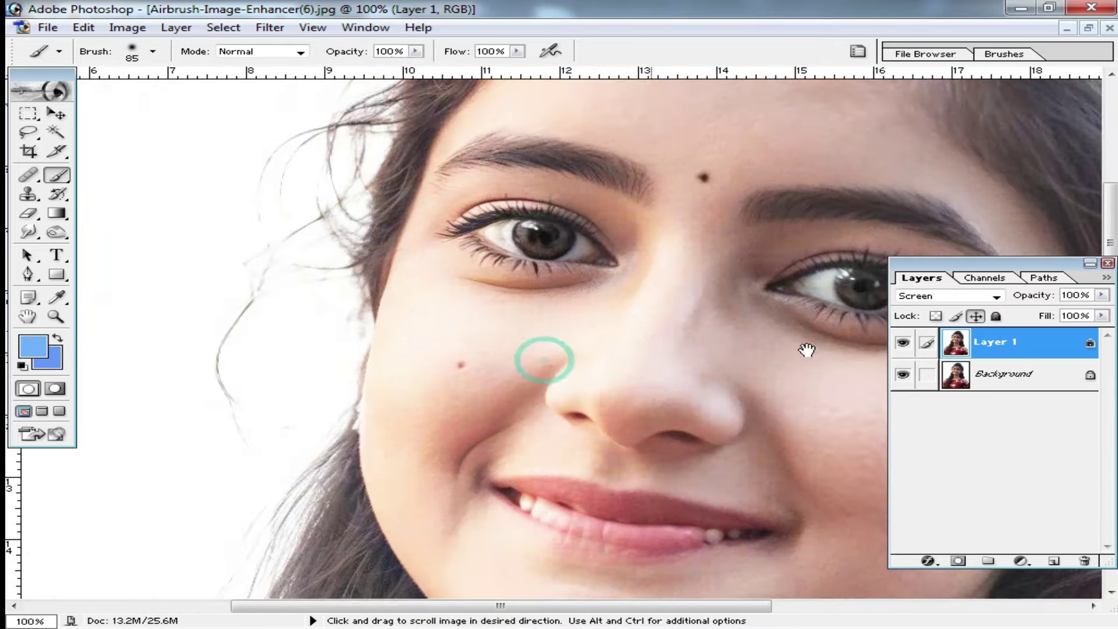
left_click_drag(806, 348, 670, 289)
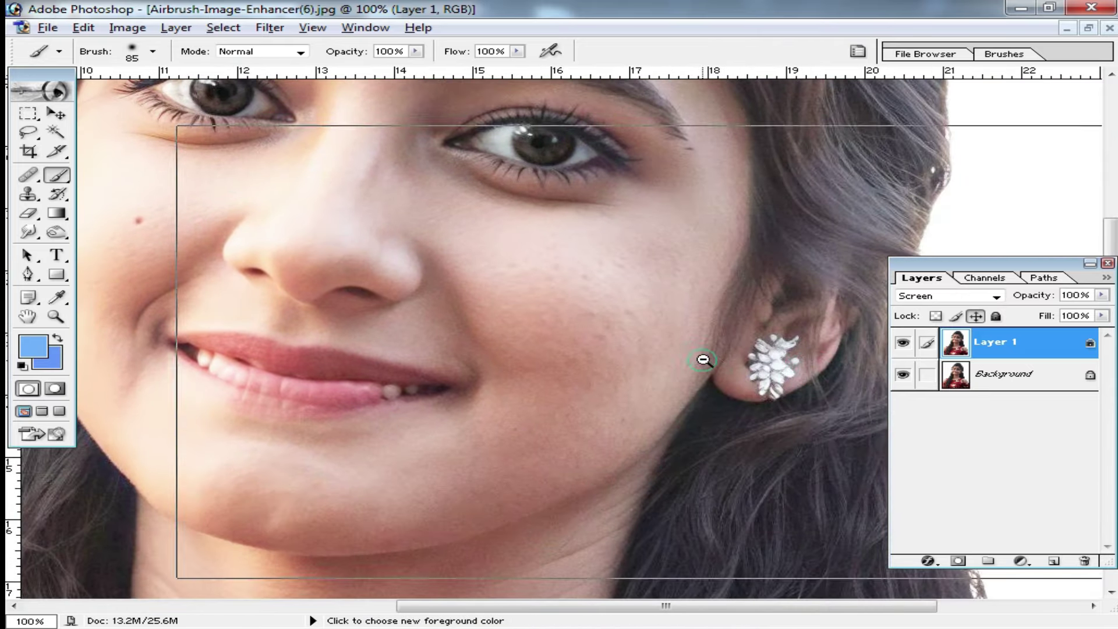
left_click(707, 357, "alt")
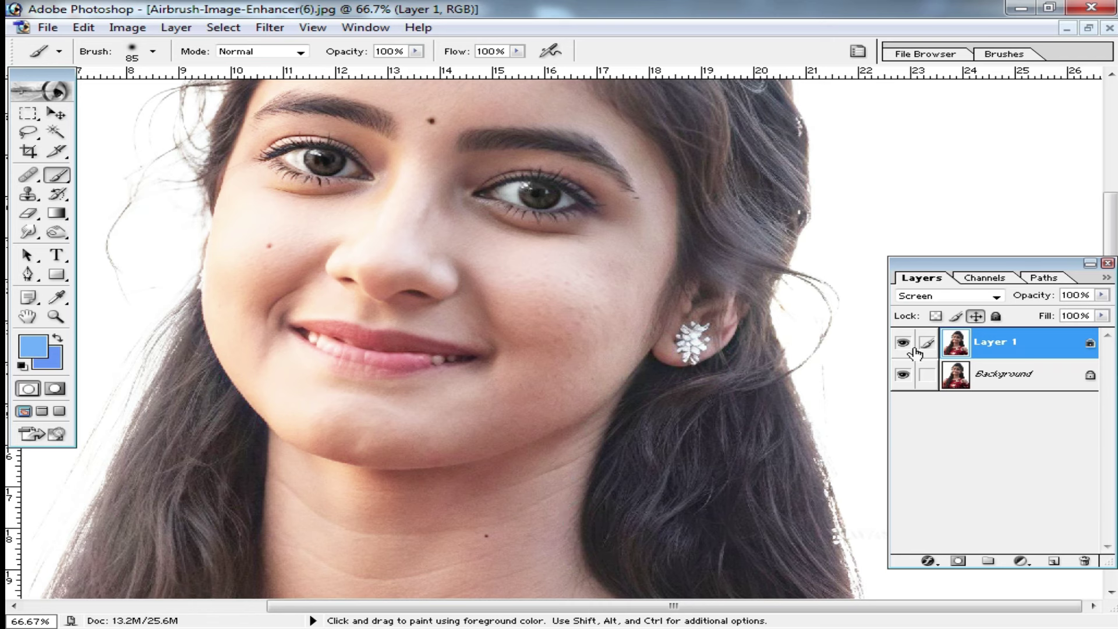
Step: Compare with Layer 1 hidden, reapply Screen, and merge Layer 1 into the Background with Ctrl+E
left_click(904, 343)
key("space")
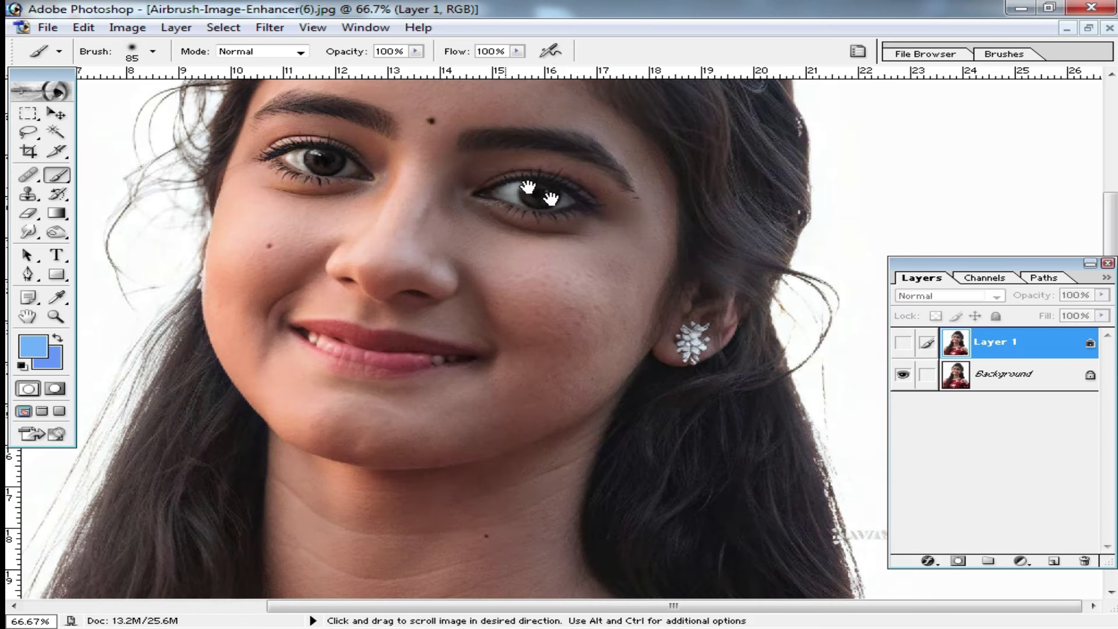
key("space")
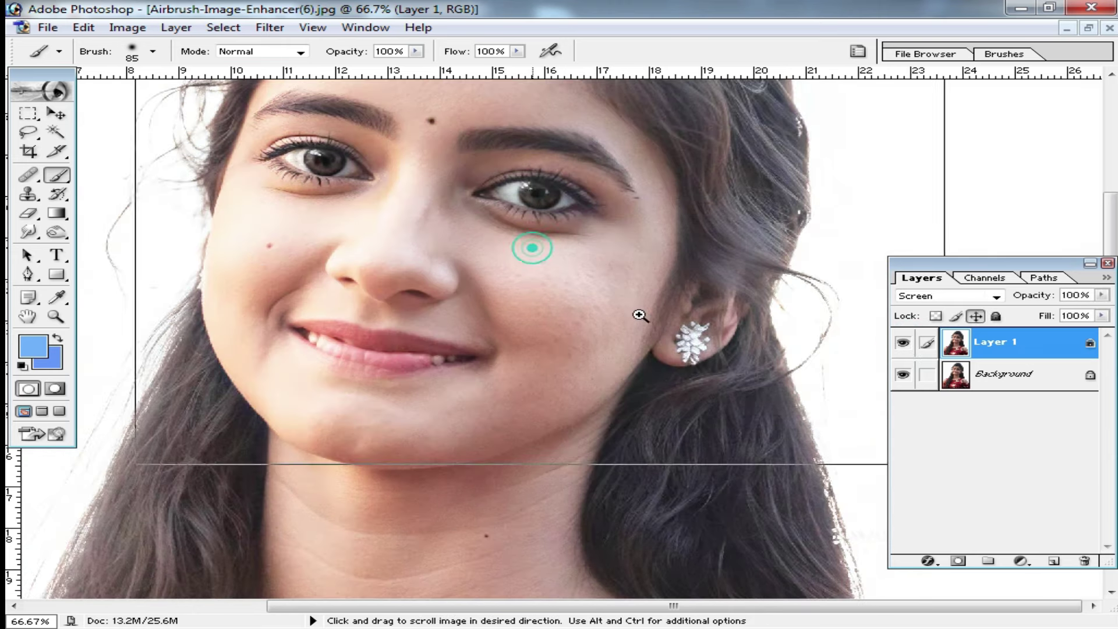
left_click(637, 312, "ctrl")
left_click(600, 370, "alt")
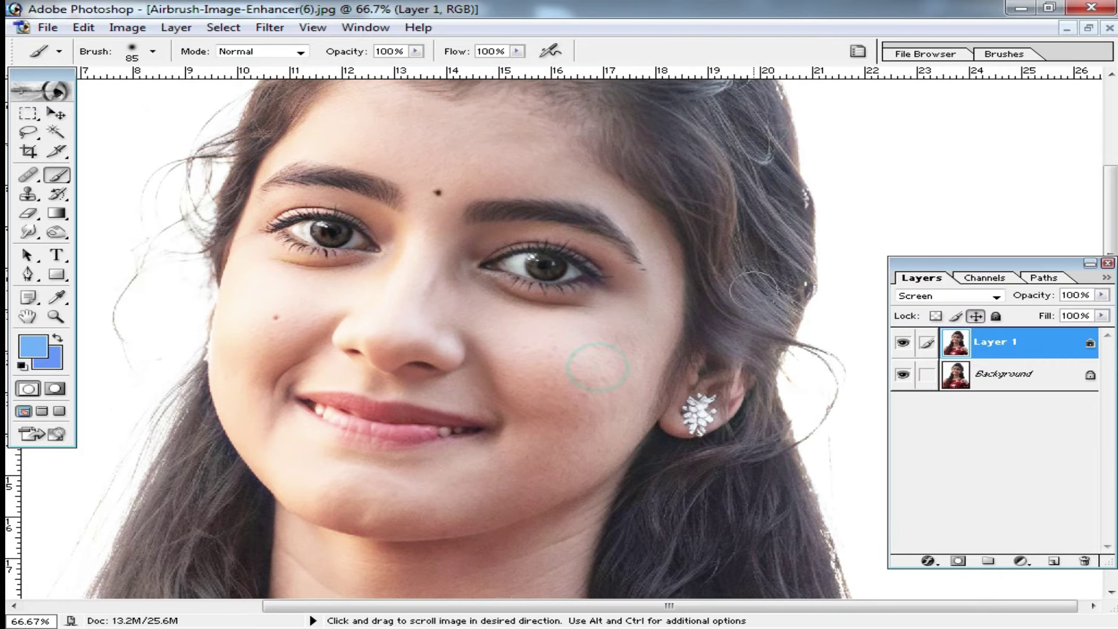
key("ctrl")
key("ctrl+e")
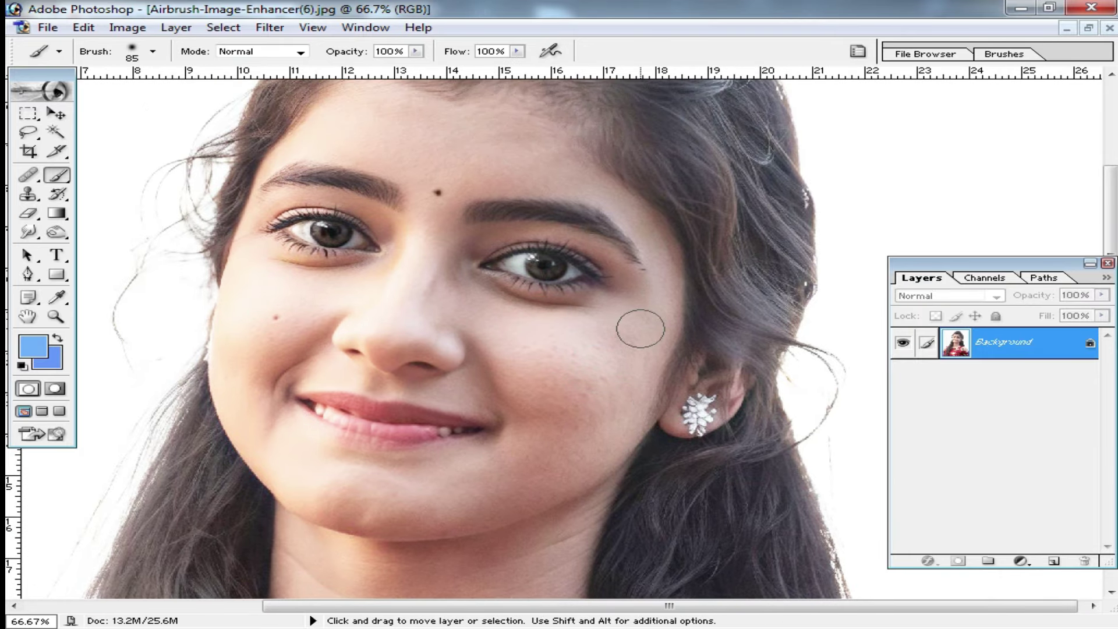
Step: Open Grain Surgery 2 Remove Grain and preview the face at 272 noise reduction
left_click(271, 29)
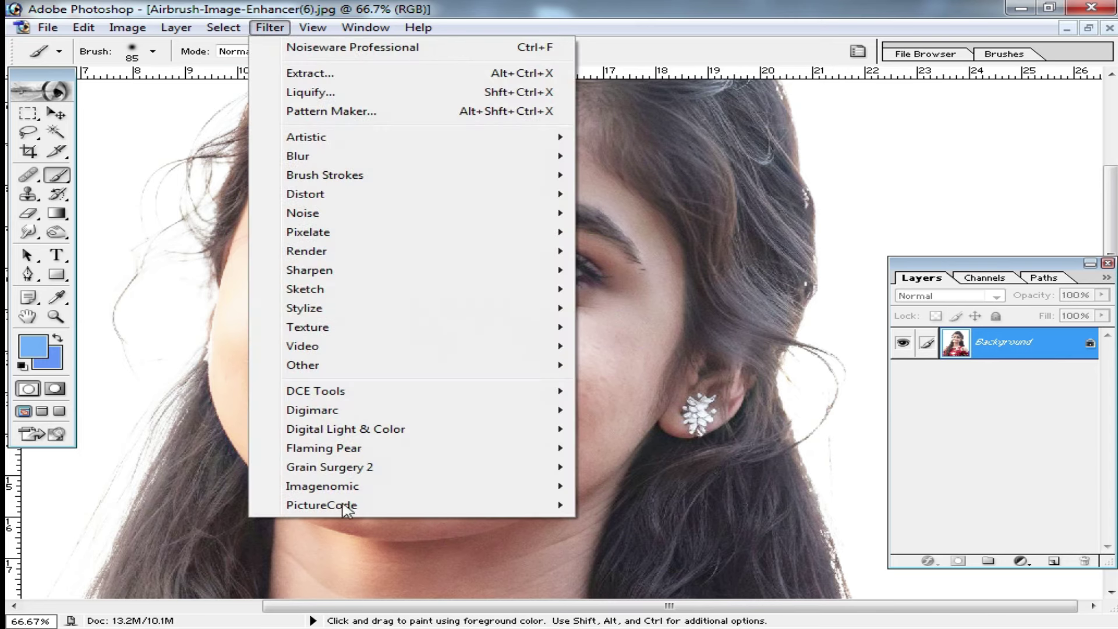
mouse_move(330, 466)
left_click(670, 505)
left_click(798, 158)
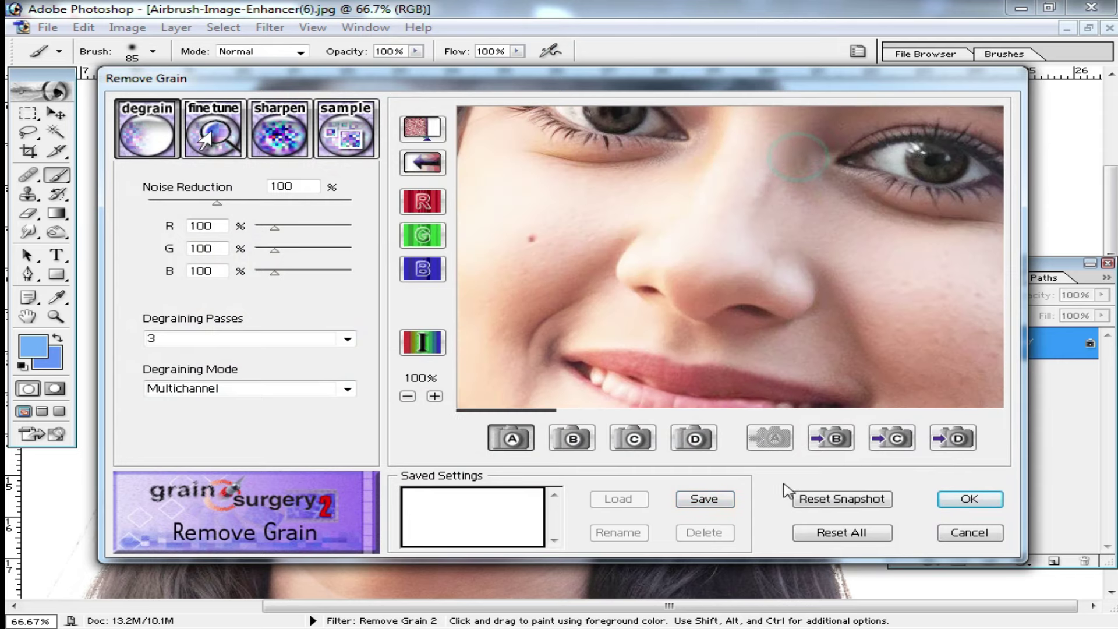
left_click_drag(672, 245, 695, 326)
left_click_drag(221, 203, 333, 203)
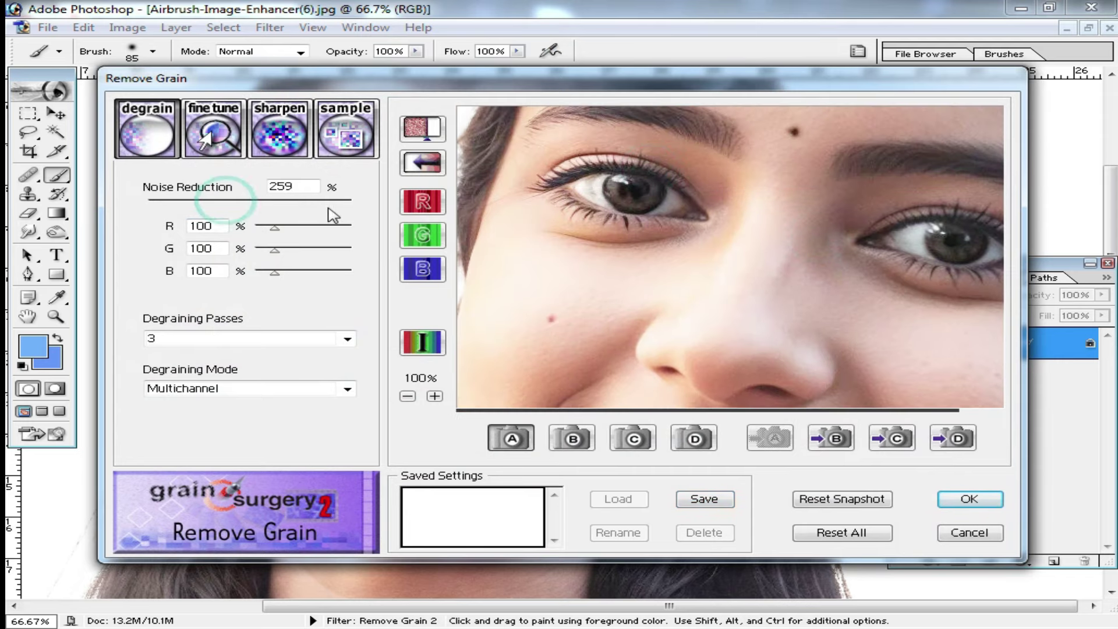
mouse_move(816, 301)
left_mouse_down()
mouse_move(789, 309)
mouse_move(749, 282)
left_mouse_up()
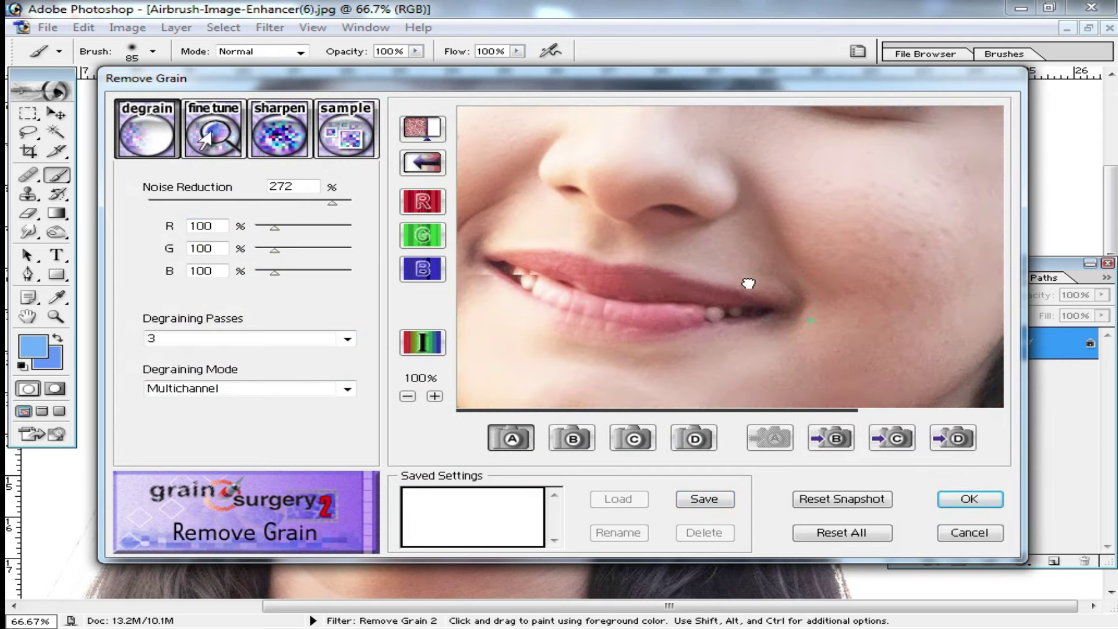
left_click_drag(603, 314, 722, 247)
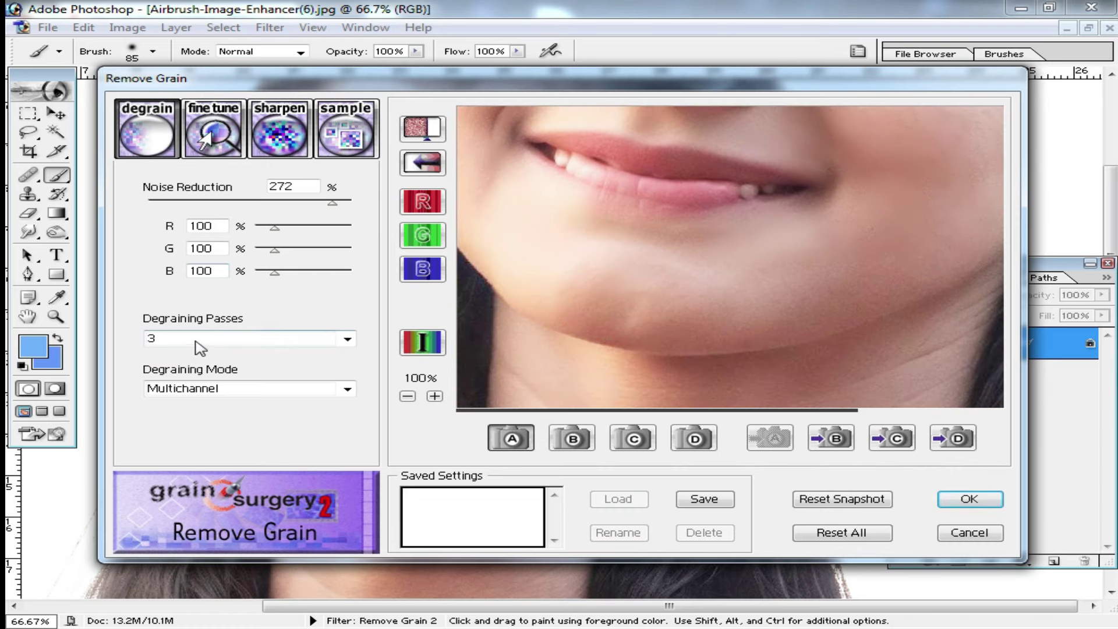
Step: Try 3 and then 5 degraining passes while previewing the eye, nose and lips
left_click(348, 339)
left_click(187, 379)
key("Down")
key("Down")
key("Tab")
left_click_drag(781, 175, 851, 239)
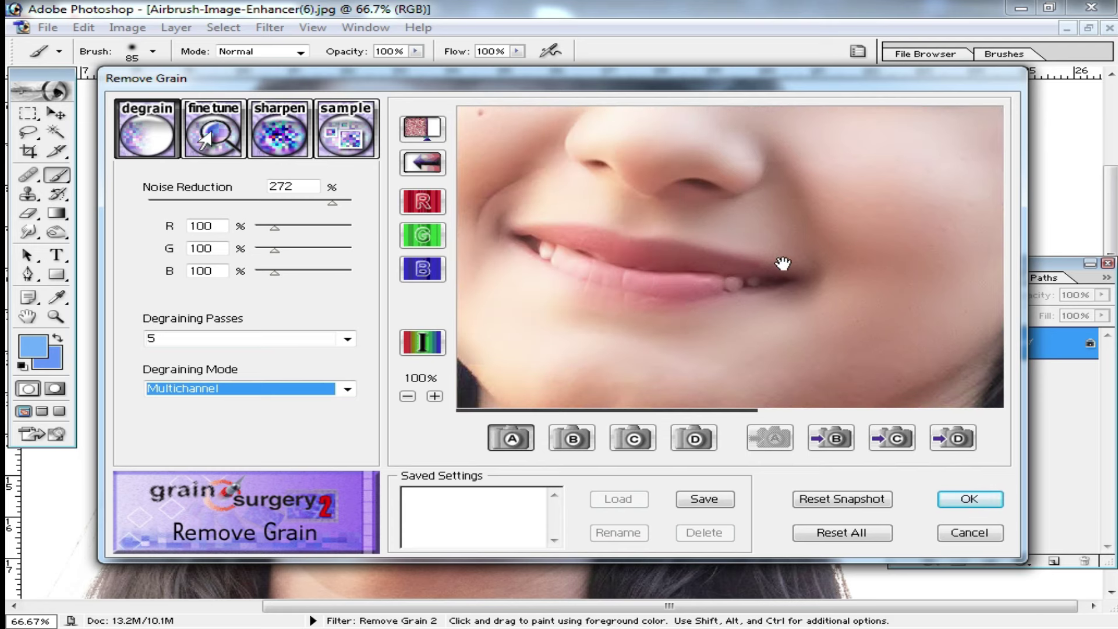
left_click_drag(664, 167, 781, 260)
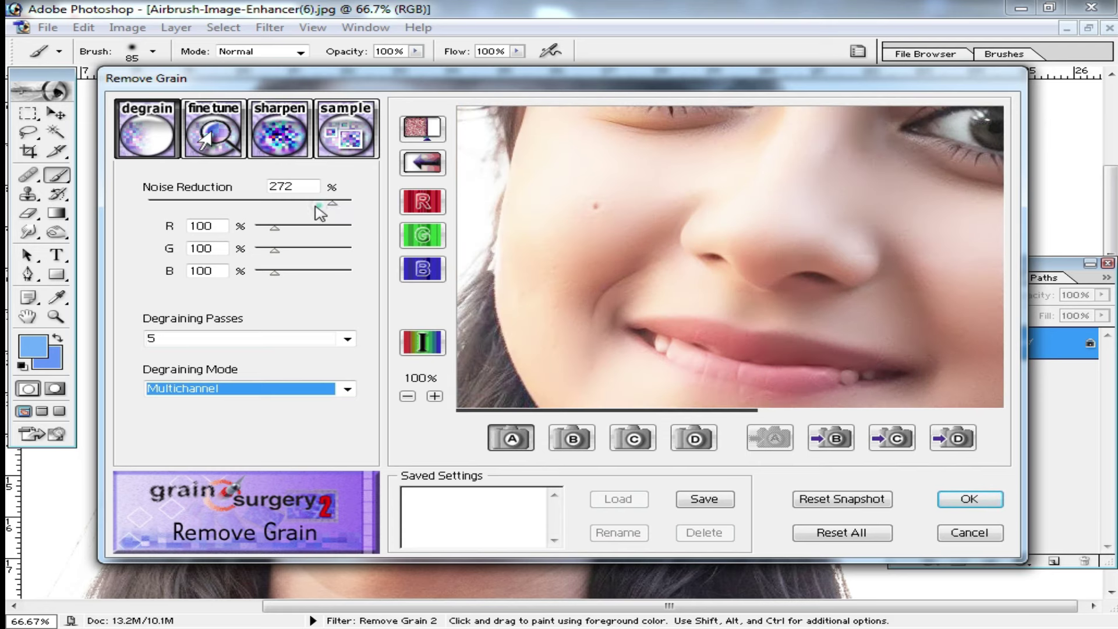
Step: Apply Remove Grain with noise reduction about 115 and 3 degraining passes
left_click_drag(321, 204, 231, 218)
left_click(347, 340)
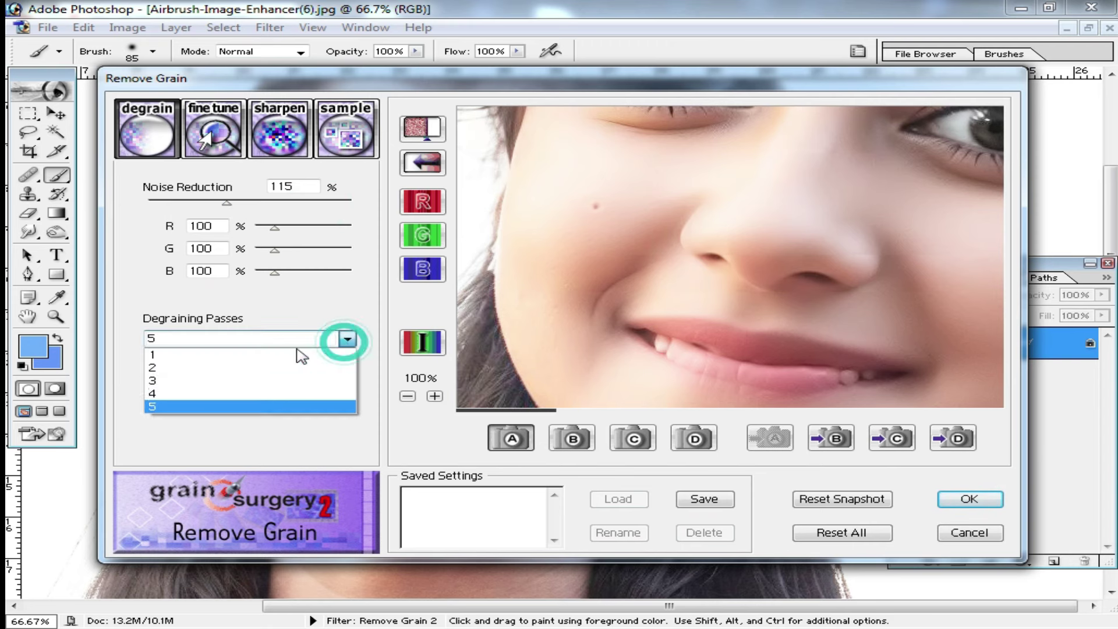
left_click(209, 382)
key("Return")
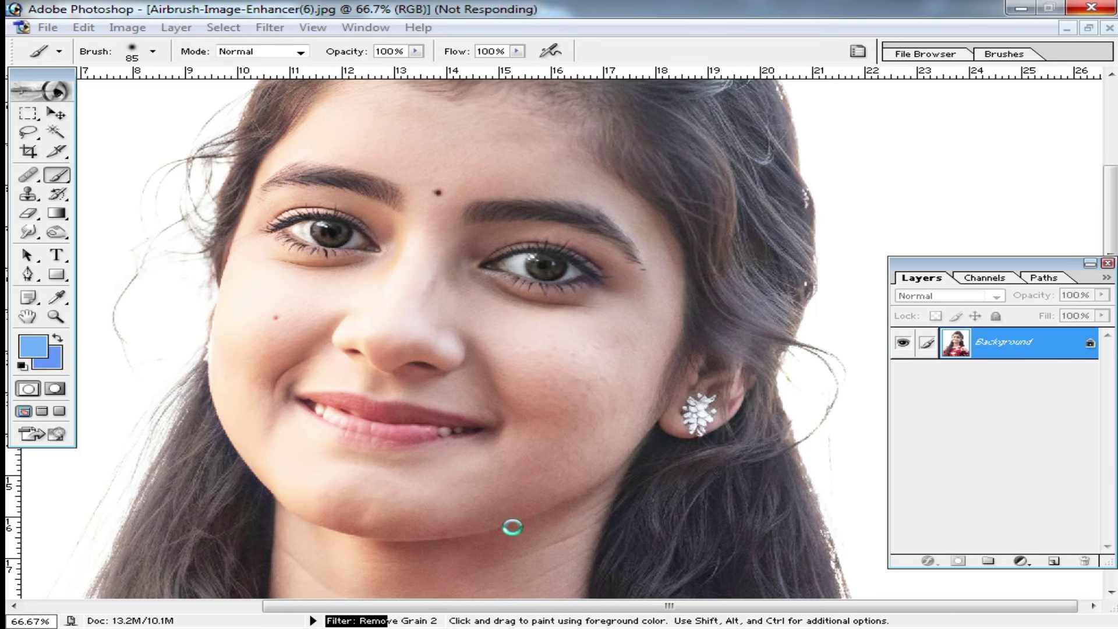
Step: Apply Selective Color with the Blacks range's Black slider raised to +52
key("ctrl+minus")
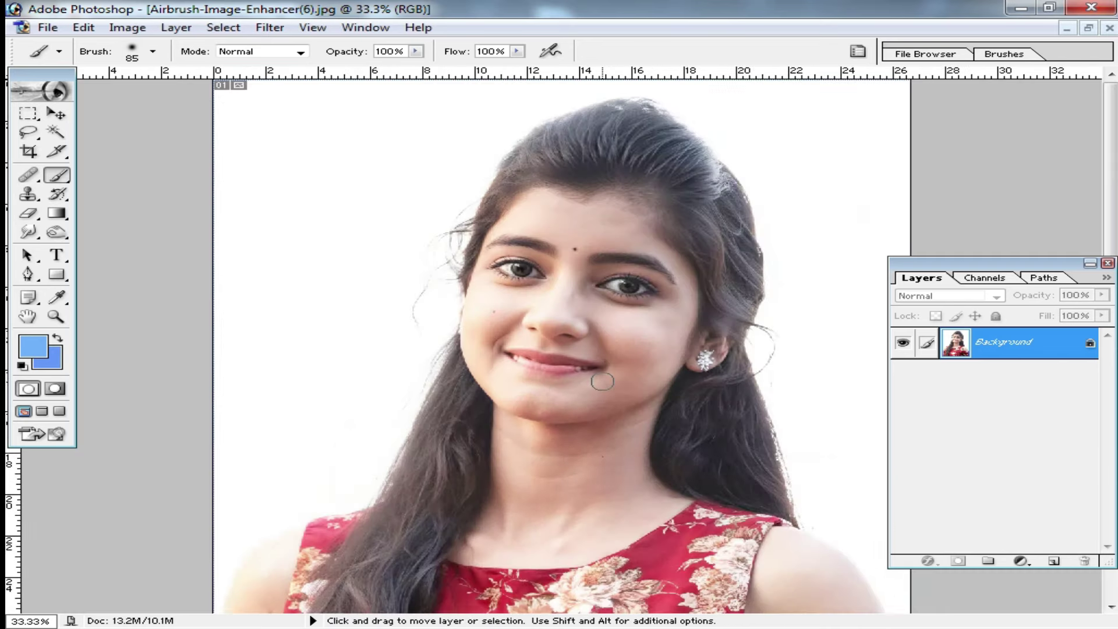
left_click(140, 32)
mouse_move(177, 74)
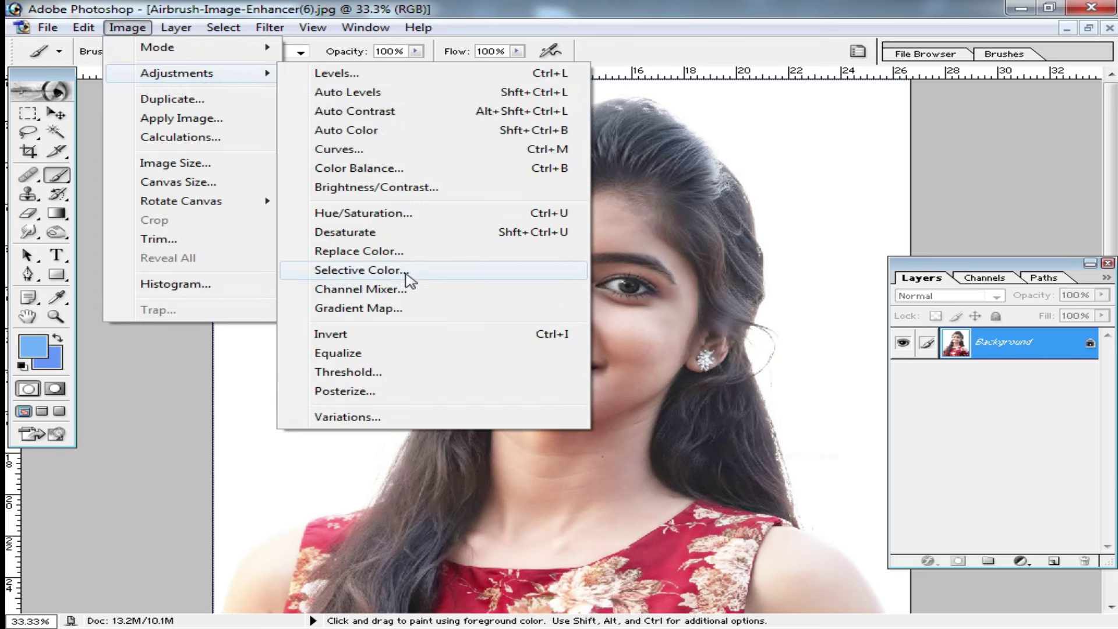
left_click(408, 280)
left_click(879, 229)
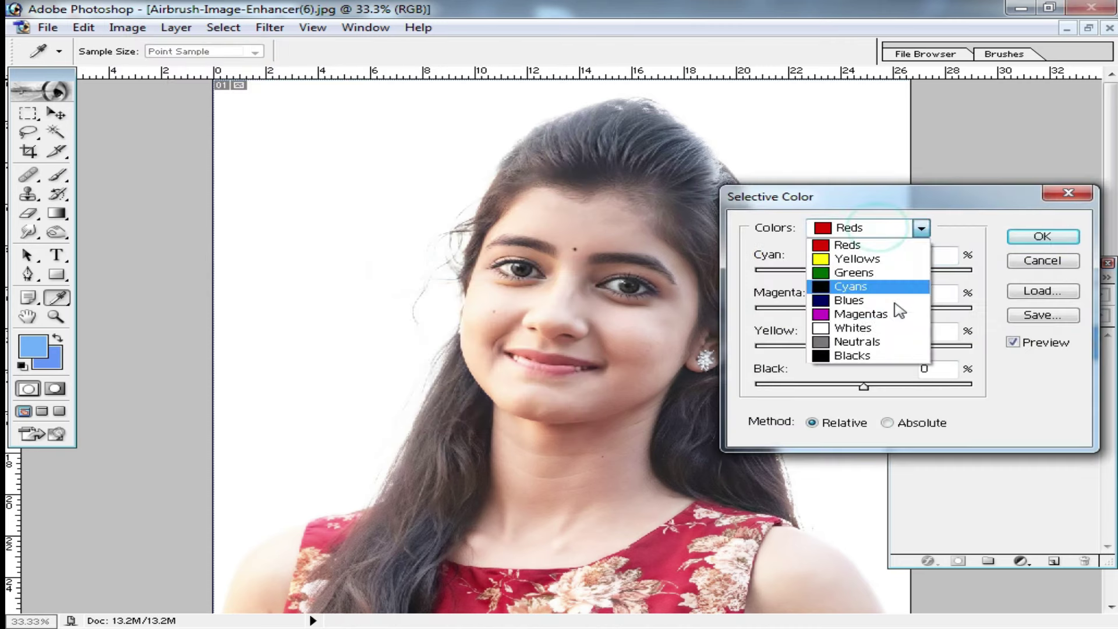
left_click(885, 356)
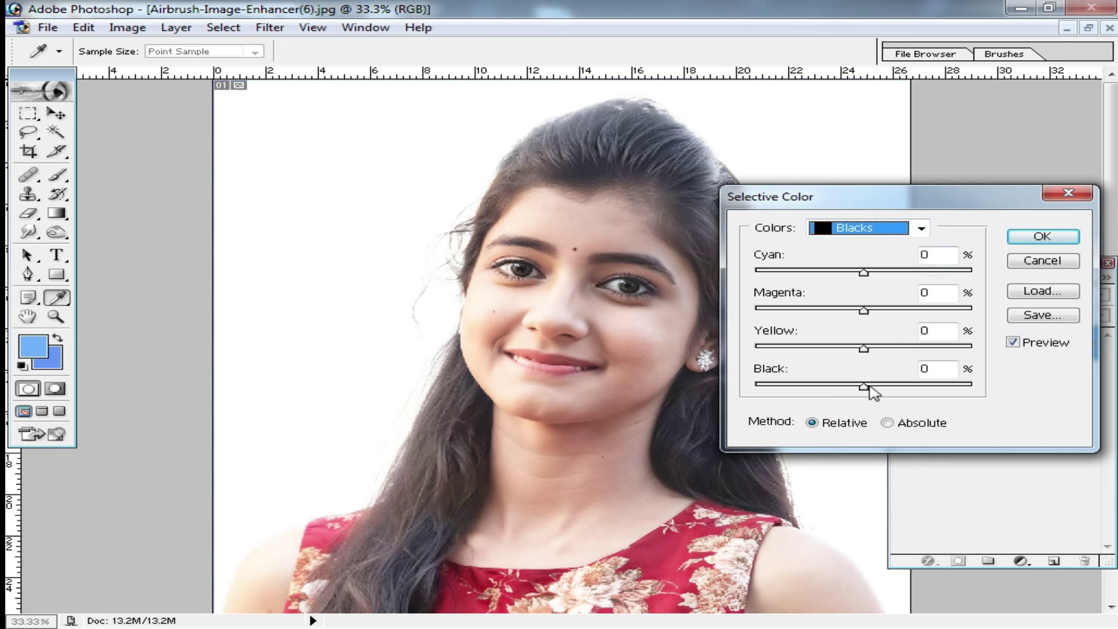
left_click_drag(865, 386, 905, 386)
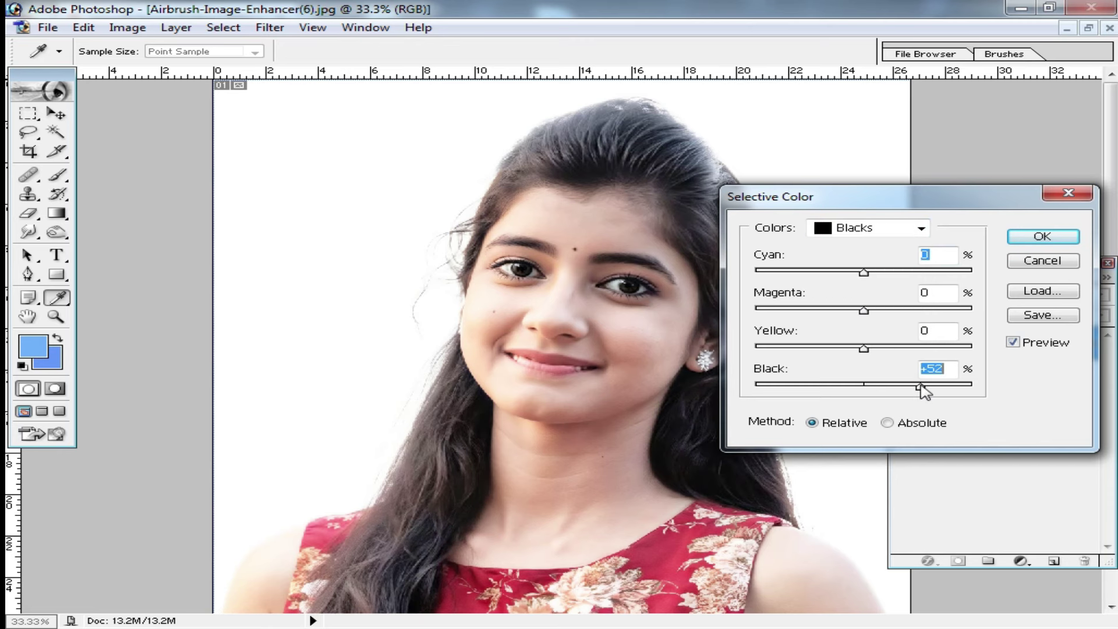
left_click(1043, 236)
Step: Zoom in and pan around to inspect the adjusted face
key("b")
scroll(619, 394, "down", 2)
scroll(656, 302, "down", 1)
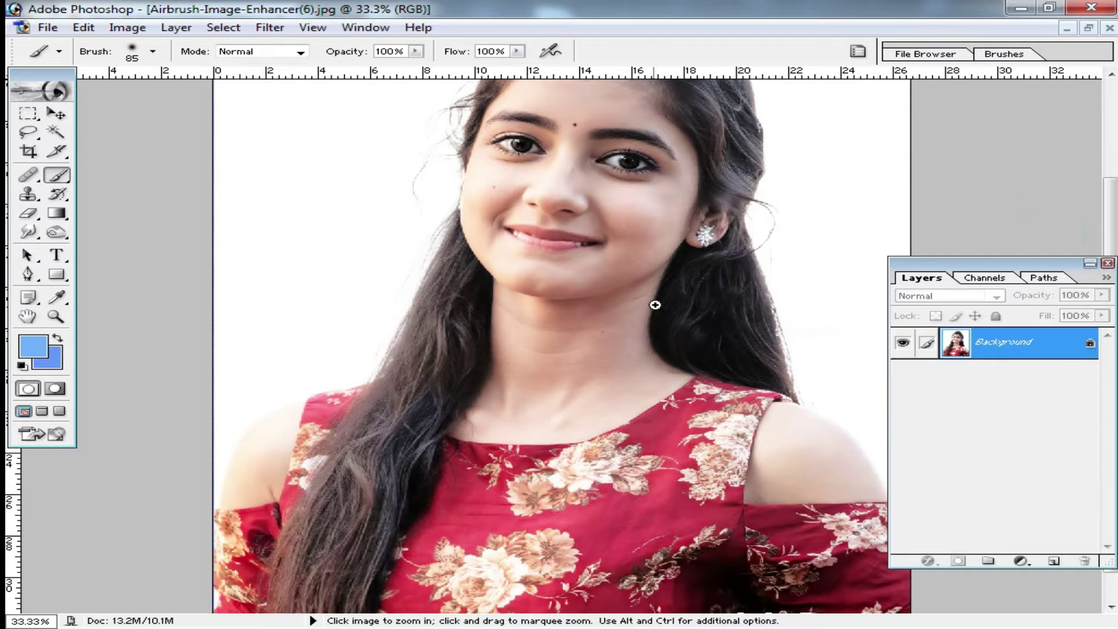
left_click(639, 322, "ctrl")
left_click(538, 276, "ctrl")
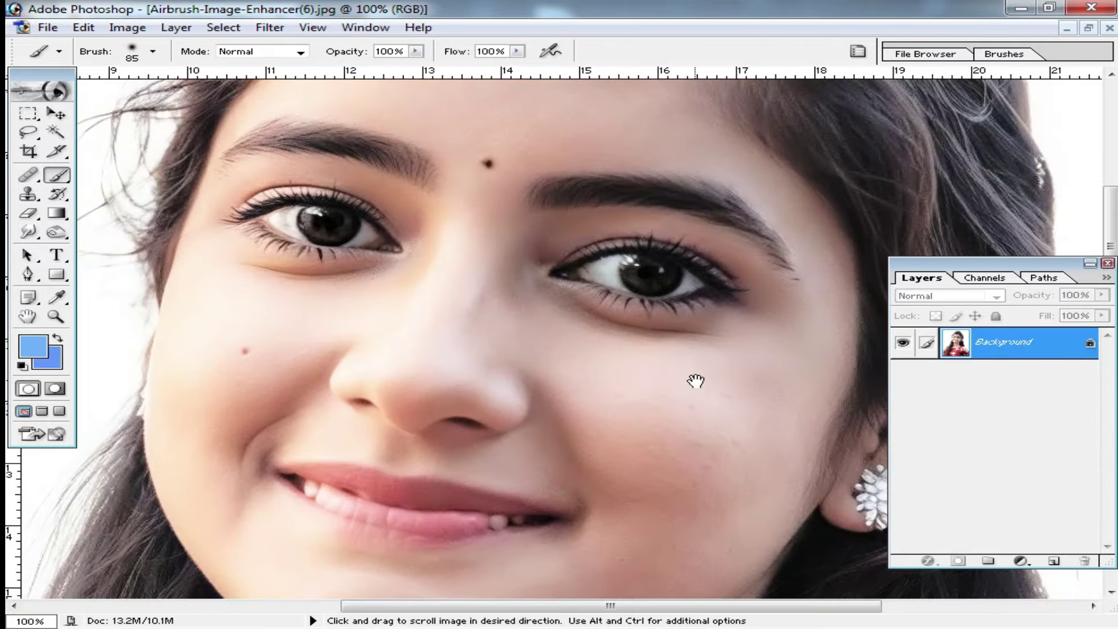
mouse_move(573, 350)
left_mouse_down()
mouse_move(647, 425)
mouse_move(642, 327)
left_mouse_up()
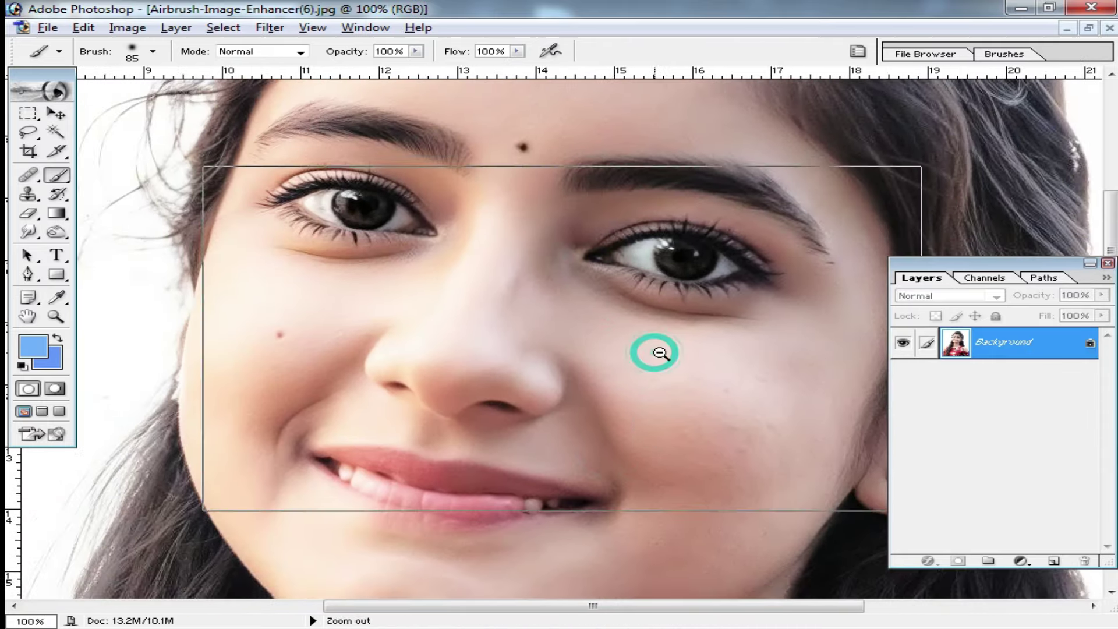
Step: Check the neck, dress and whole portrait, then bring the other Airbrush portrait window forward
left_click(655, 355, "alt")
left_click_drag(544, 419, 602, 237)
left_click(674, 419, "alt")
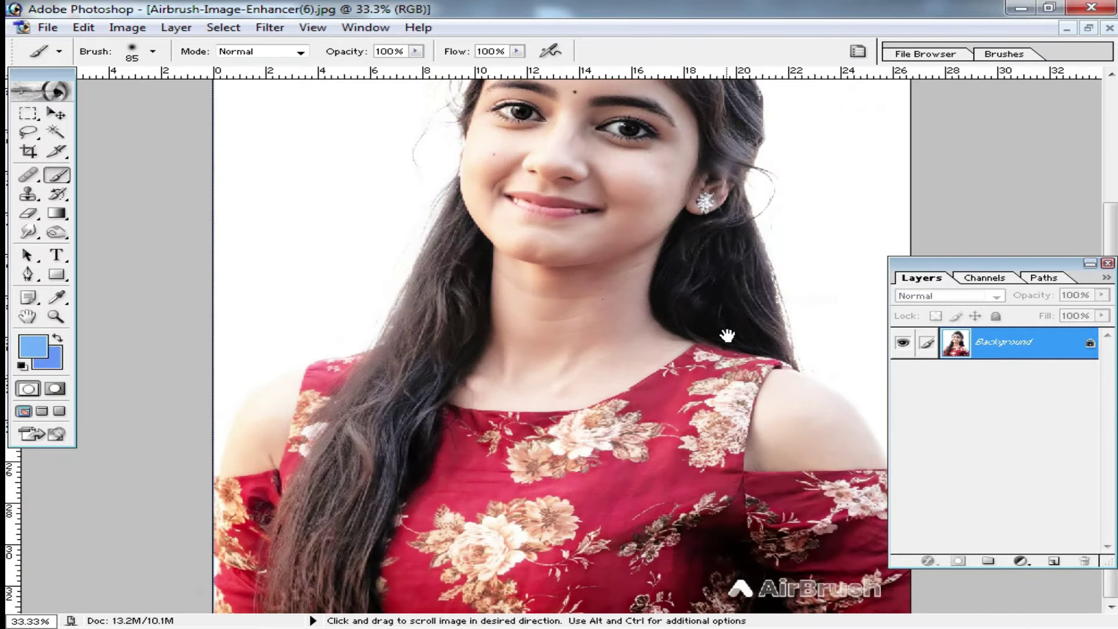
left_click_drag(704, 265, 709, 349)
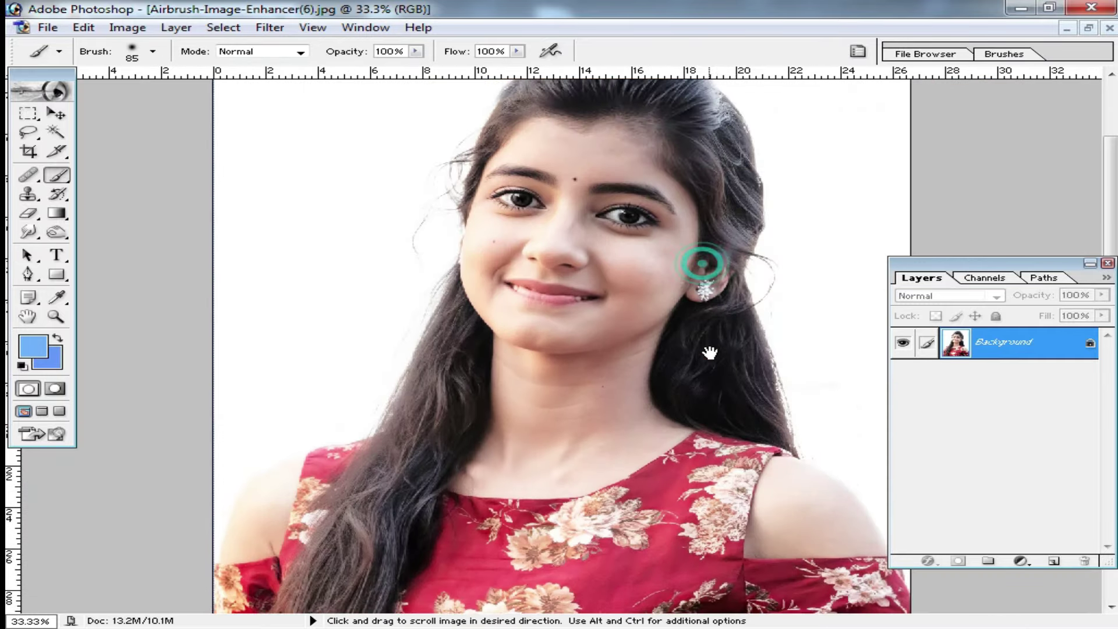
left_click(660, 227)
left_click(674, 306)
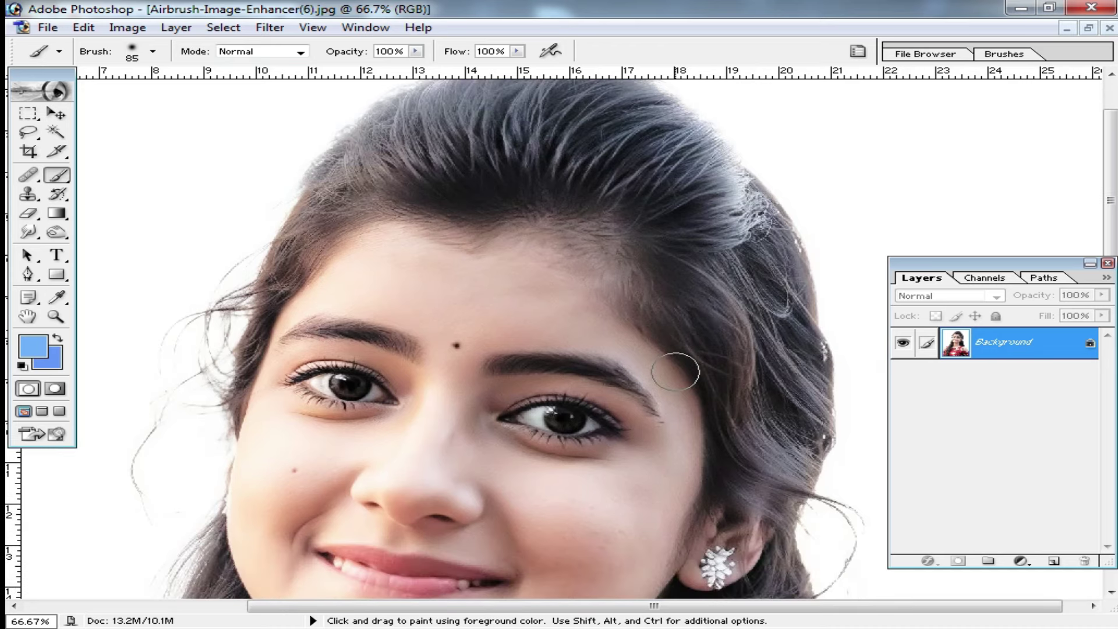
left_click(681, 373, "alt")
mouse_move(919, 87)
left_mouse_down()
mouse_move(646, 87)
mouse_move(661, 82)
left_mouse_up()
Step: Move eeee (1).jpg aside and show the whole blue-background portrait
left_click_drag(1019, 108, 367, 107)
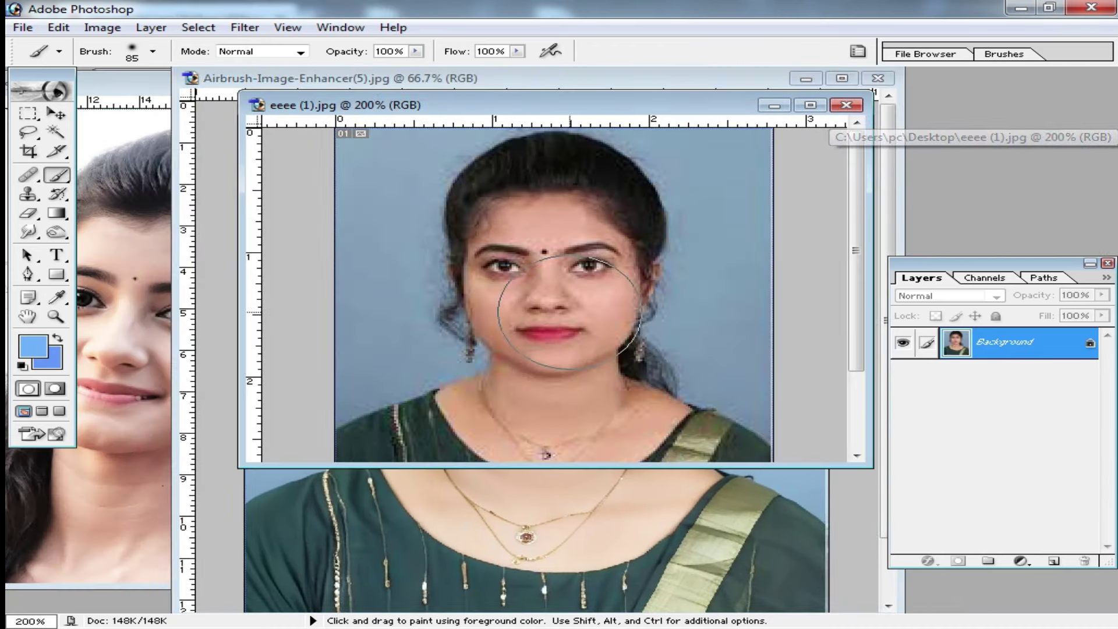
left_click(537, 300)
mouse_move(604, 106)
left_mouse_down()
mouse_move(429, 202)
mouse_move(1116, 158)
left_mouse_up()
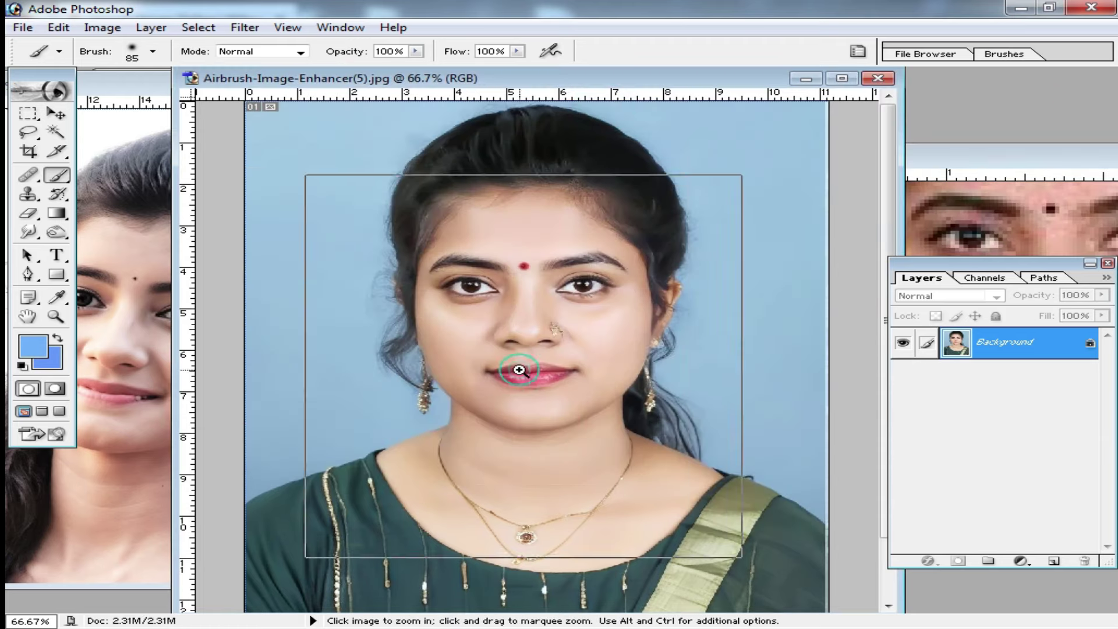
left_click_drag(304, 175, 744, 559)
left_click(619, 332, "alt")
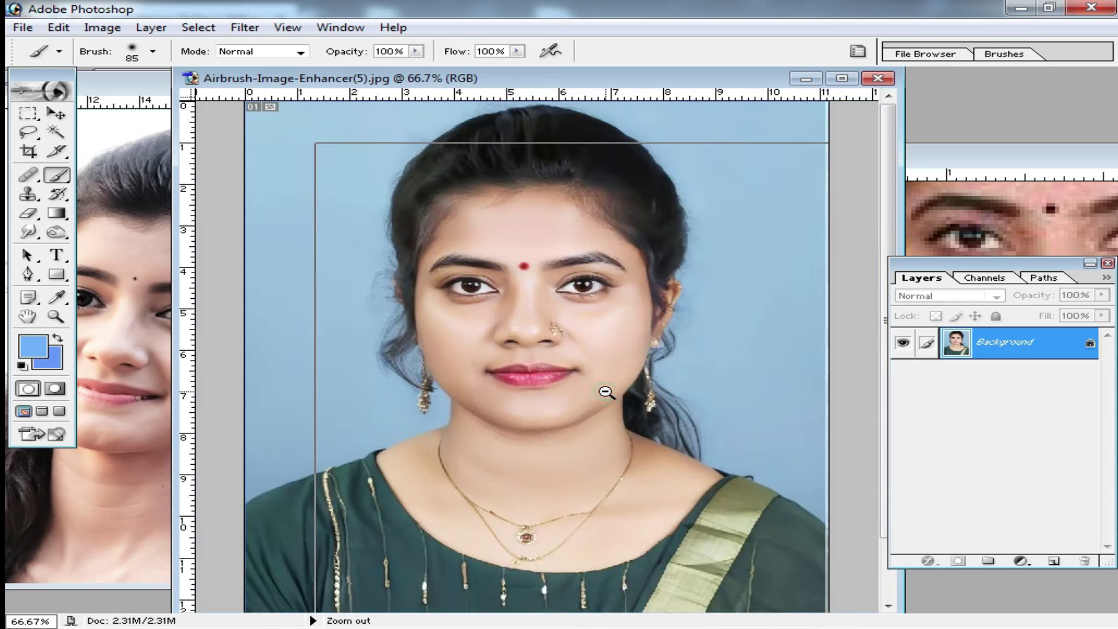
left_click(602, 387, "alt")
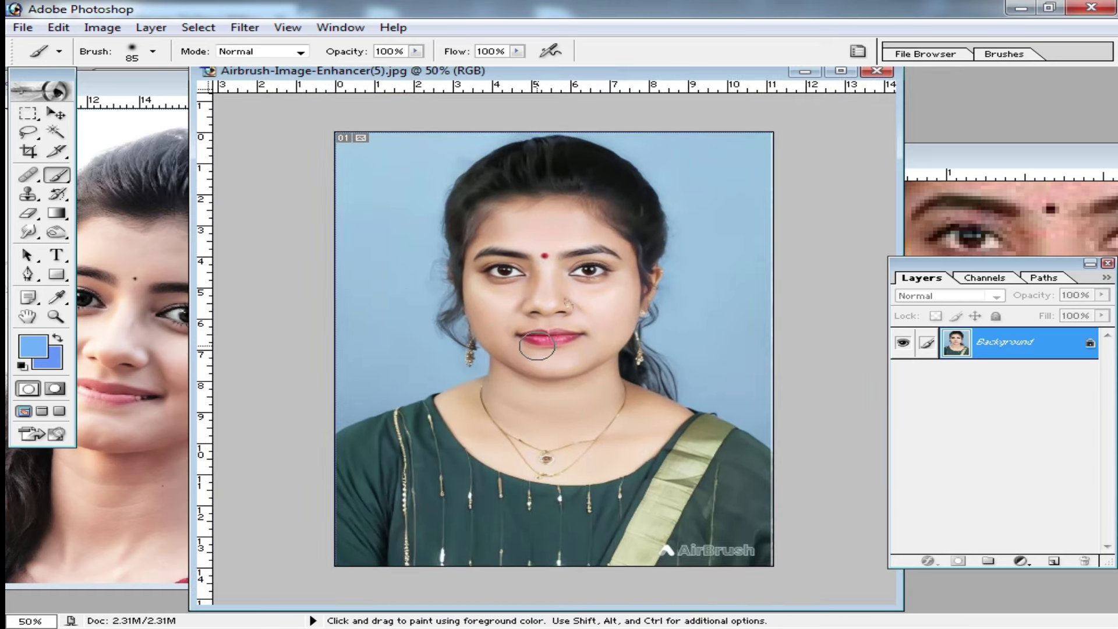
Step: Save the portrait as gutyut.jpg JPEG on the Desktop, then bring Airbrush-Image-Enhancer(6) forward
key("ctrl+shift+s")
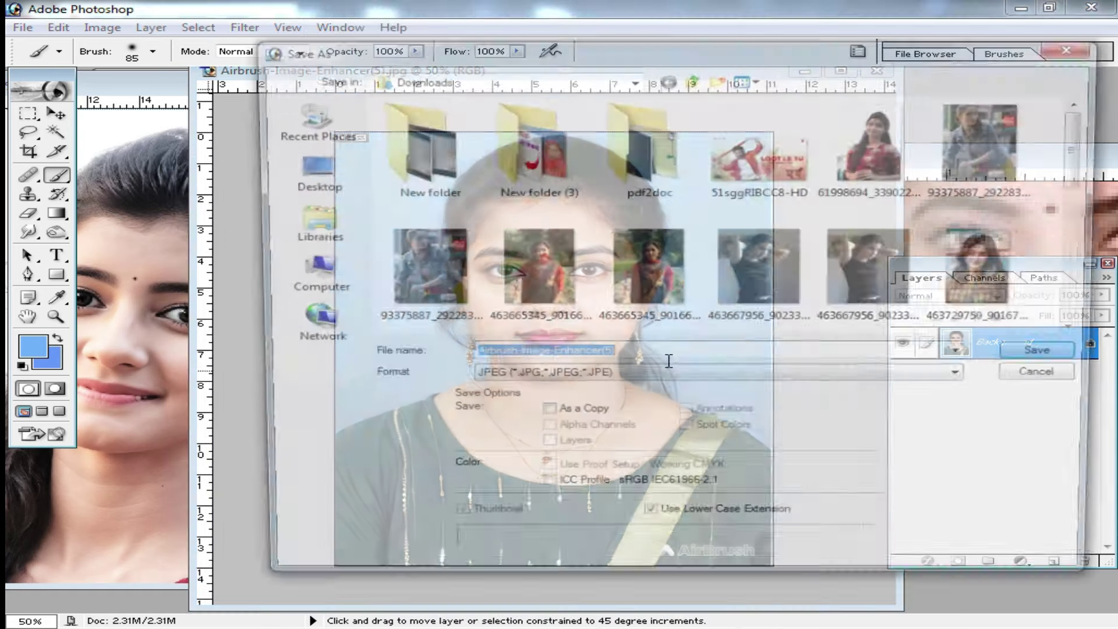
type("gutyut")
left_click(304, 171)
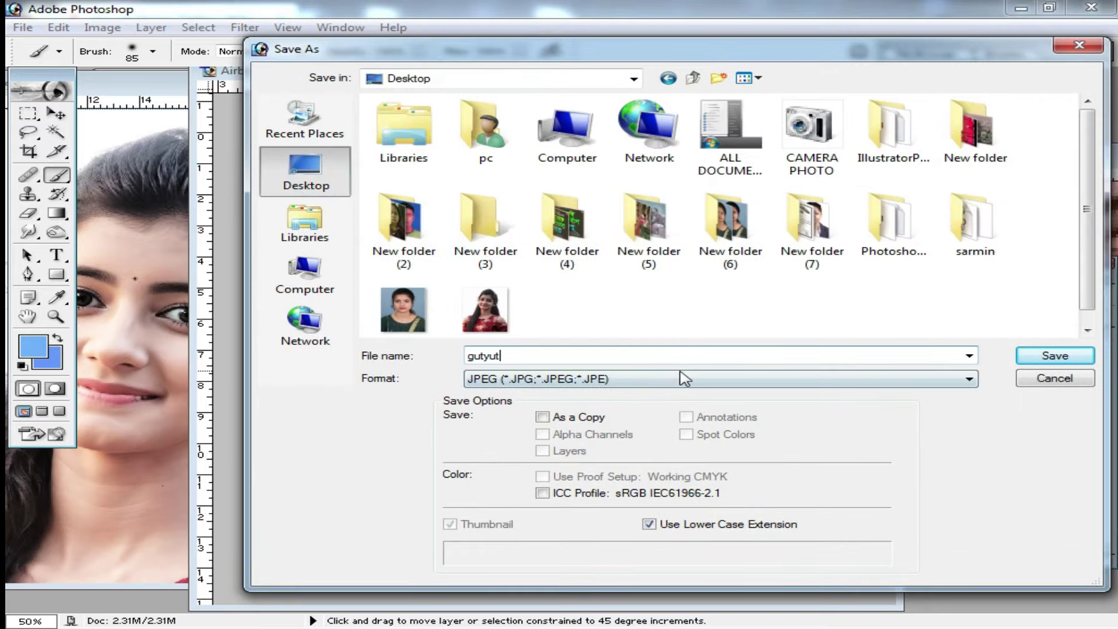
left_click(1049, 357)
left_click(717, 204)
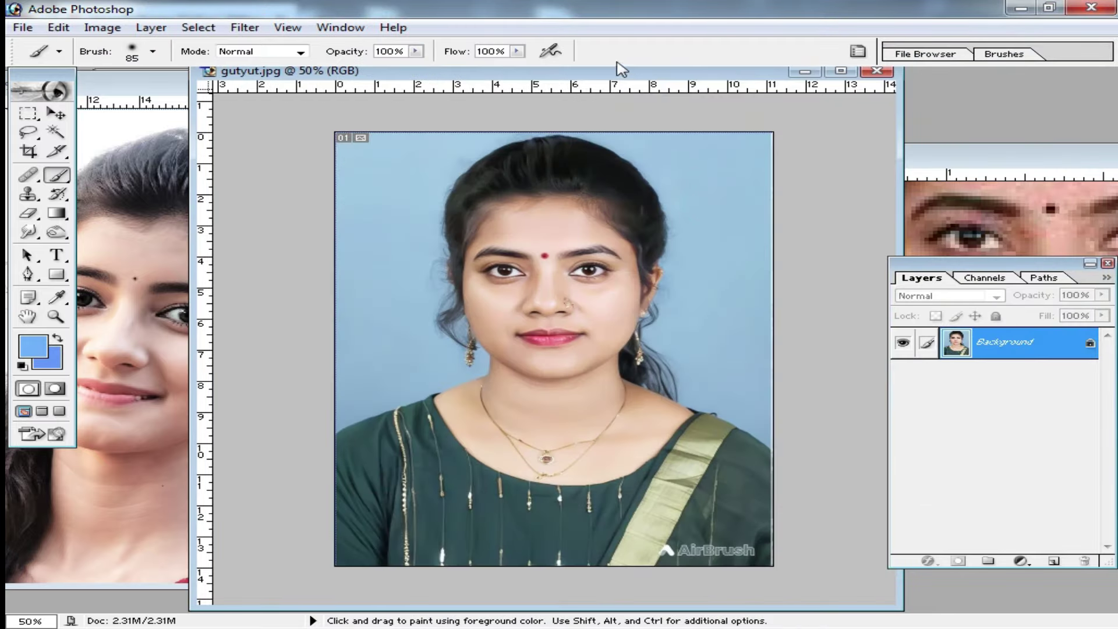
left_click_drag(607, 66, 929, 162)
left_click(387, 103)
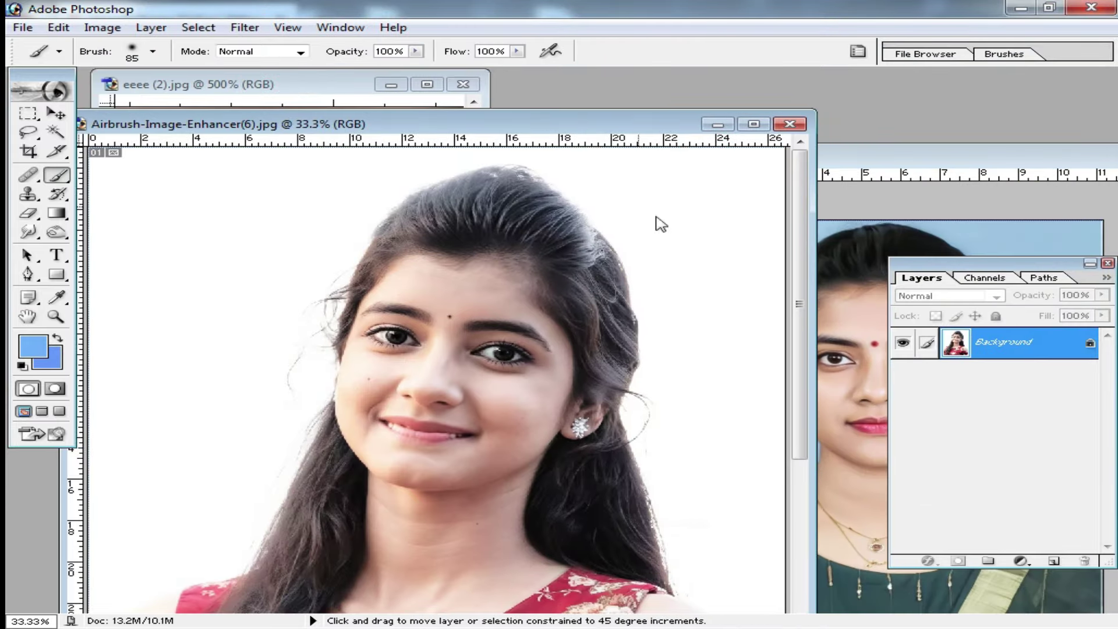